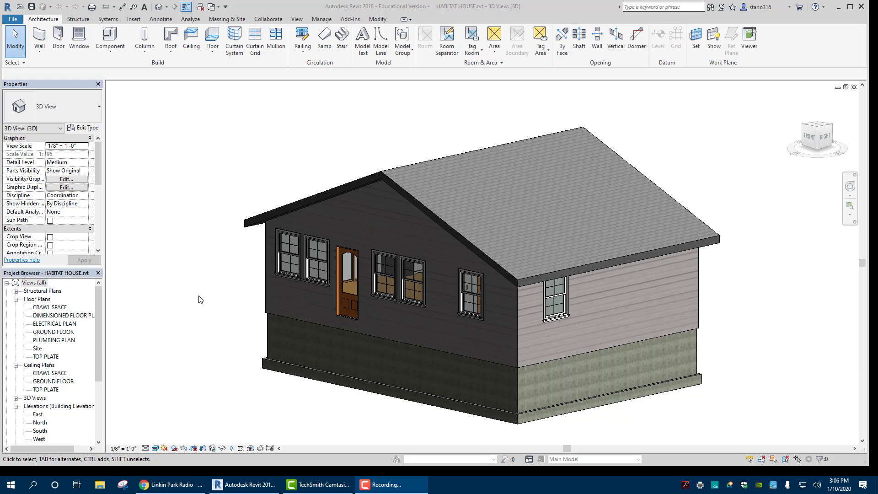
Step: Review the house's East, North, South and West elevation views one after another
{"action": "scroll", "coordinate": [199, 299], "scroll_direction": "down", "scroll_amount": 2}
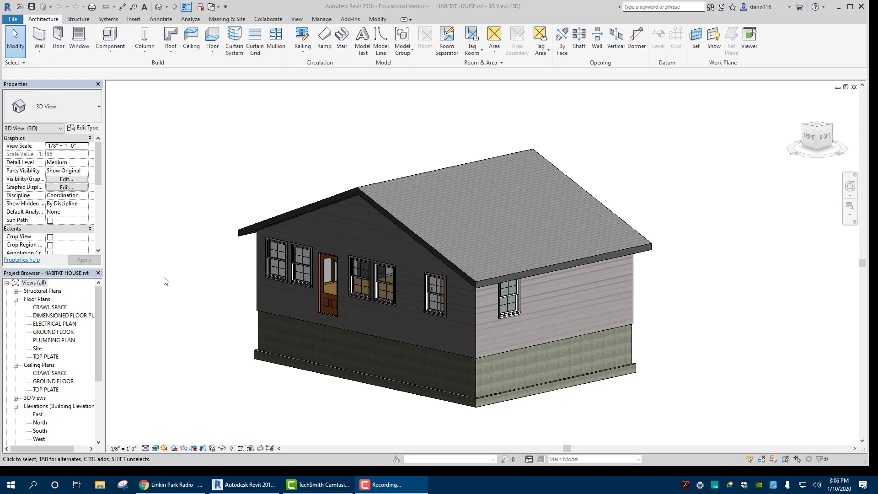
{"action": "scroll", "coordinate": [78, 367], "scroll_direction": "down", "scroll_amount": 3}
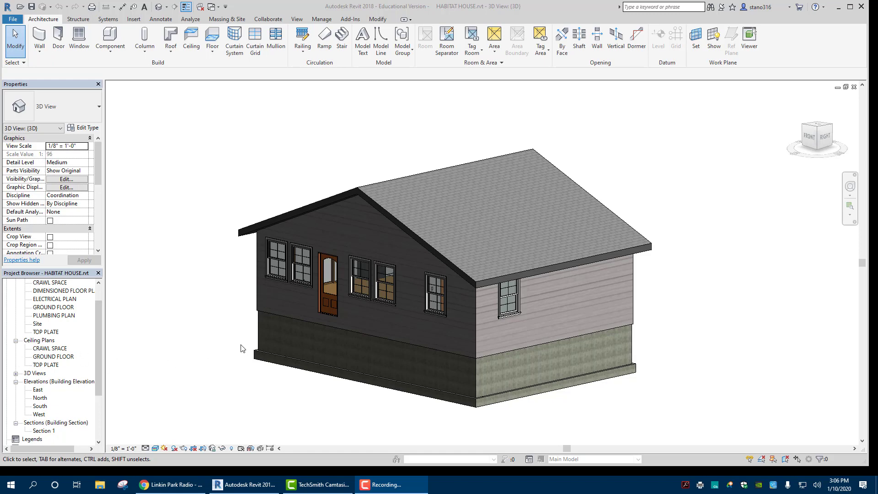
{"action": "scroll", "coordinate": [179, 315], "scroll_direction": "down", "scroll_amount": 2}
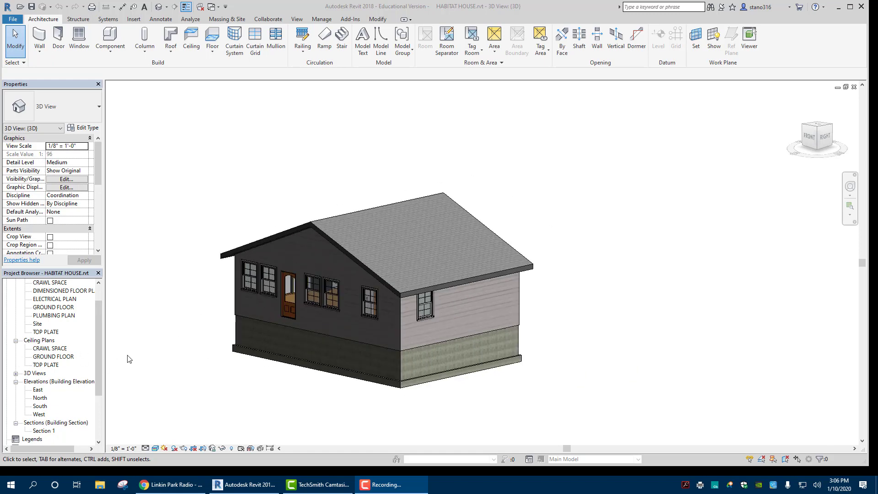
{"action": "scroll", "coordinate": [129, 359], "scroll_direction": "down", "scroll_amount": 1}
{"action": "left_click_drag", "start_coordinate": [95, 329], "coordinate": [95, 340]}
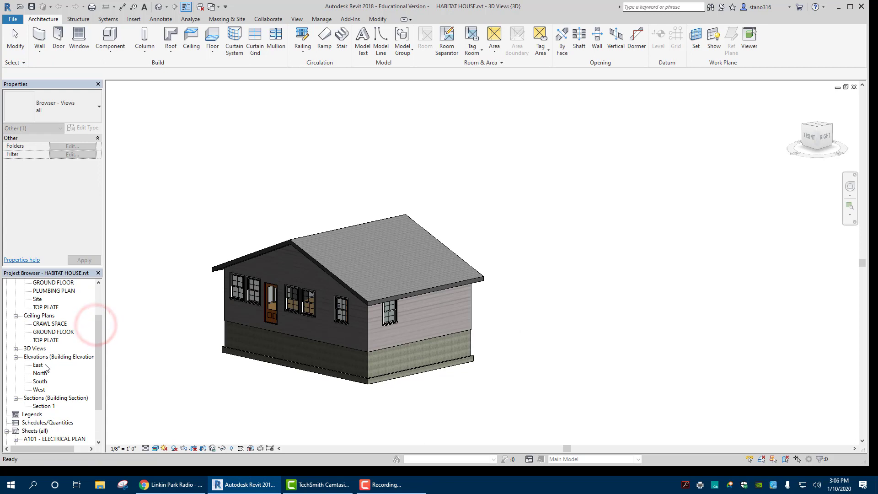
{"action": "double_click", "coordinate": [45, 365]}
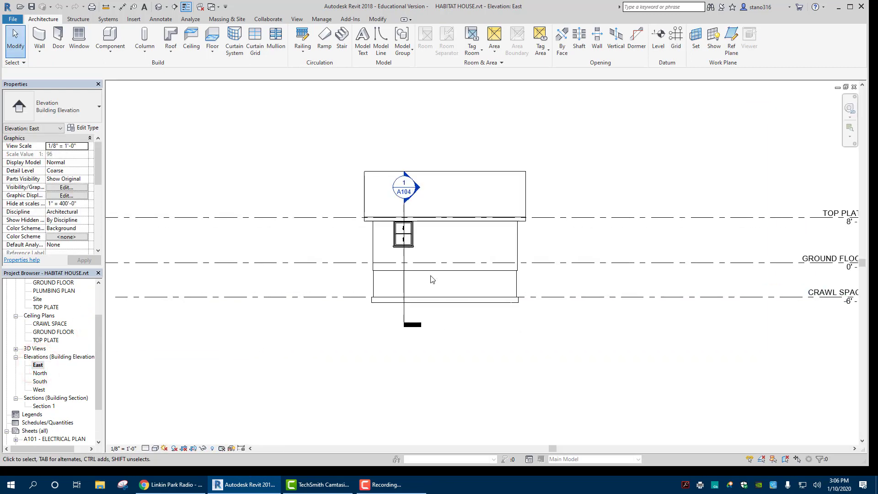
{"action": "scroll", "coordinate": [432, 279], "scroll_direction": "down", "scroll_amount": 1}
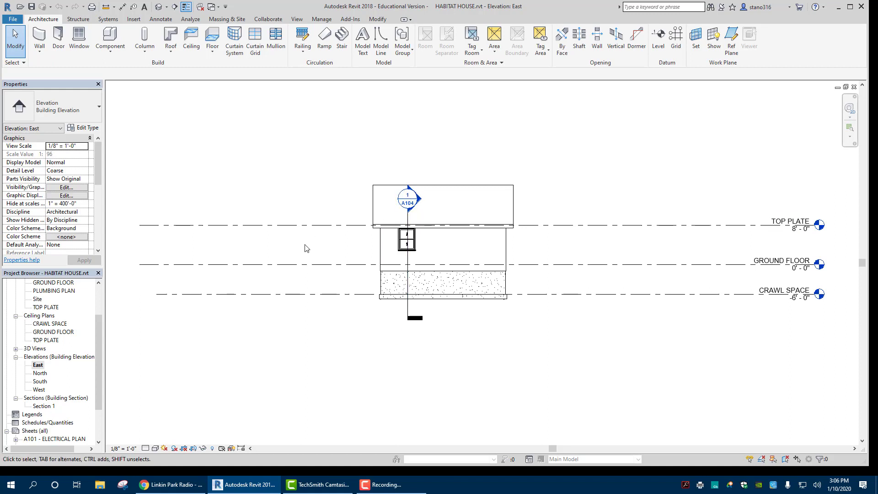
{"action": "double_click", "coordinate": [40, 374]}
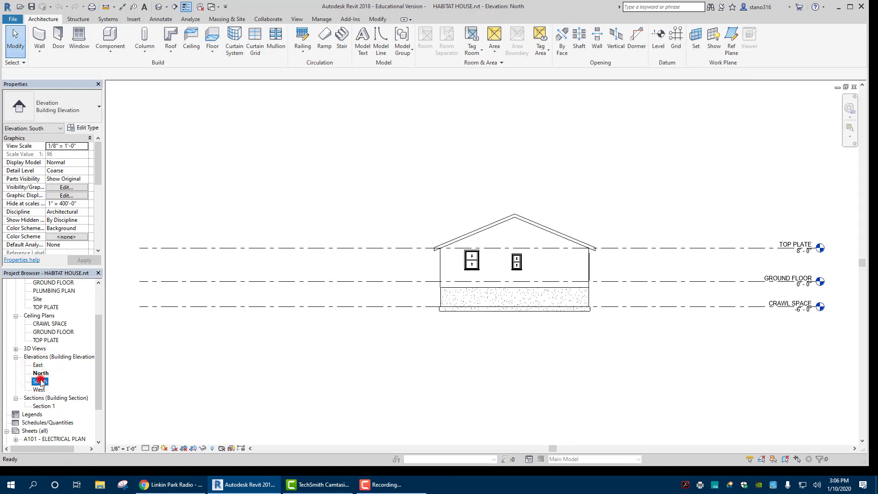
{"action": "double_click", "coordinate": [40, 381]}
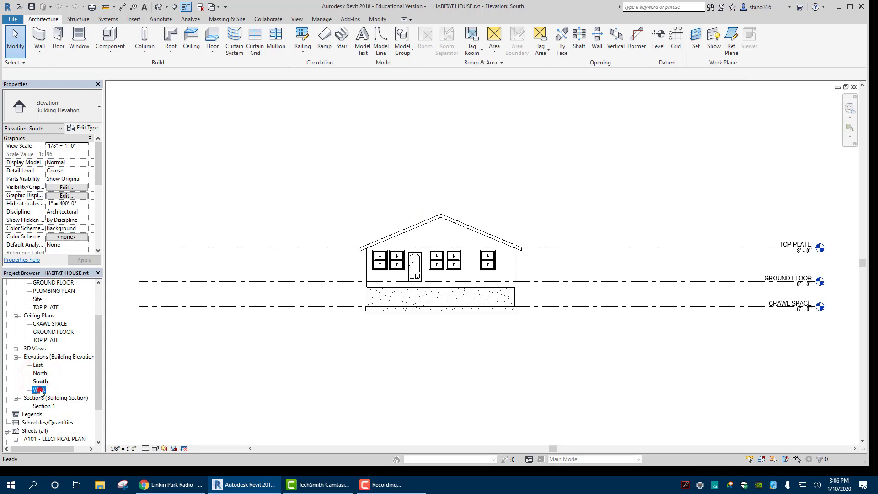
{"action": "double_click", "coordinate": [40, 390]}
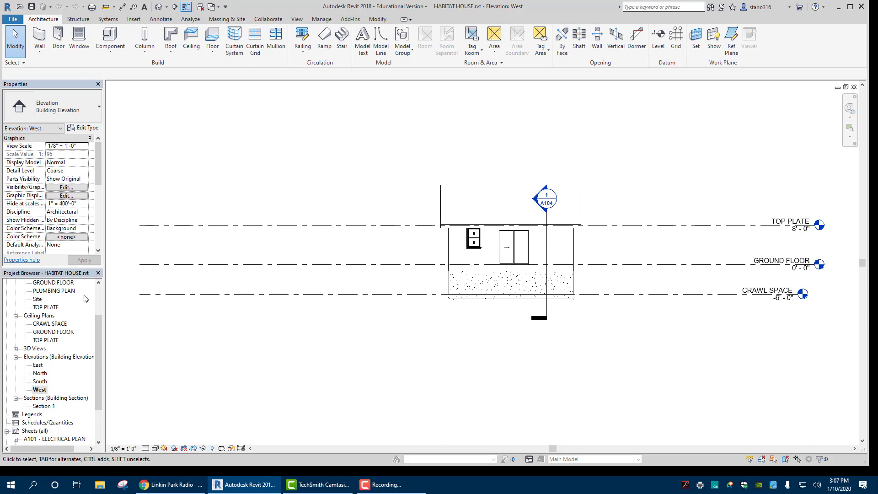
Step: Create a new sheet using the B 11 x 17 Horizontal titleblock
{"action": "scroll", "coordinate": [37, 366], "scroll_direction": "down", "scroll_amount": 2}
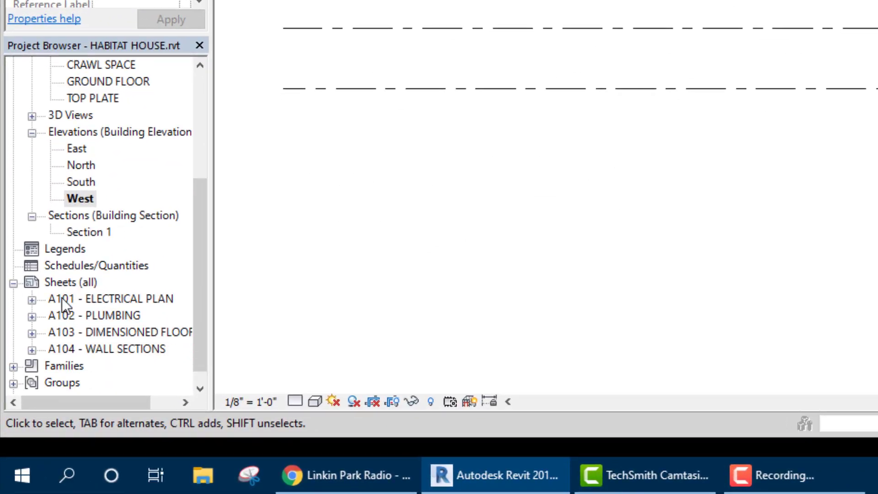
{"action": "left_click", "coordinate": [53, 281]}
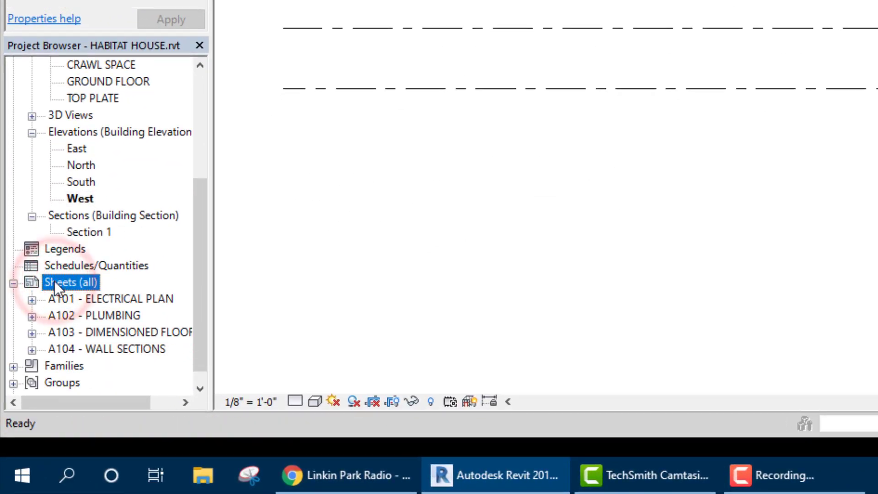
{"action": "right_click", "coordinate": [58, 280]}
{"action": "left_click", "coordinate": [117, 297]}
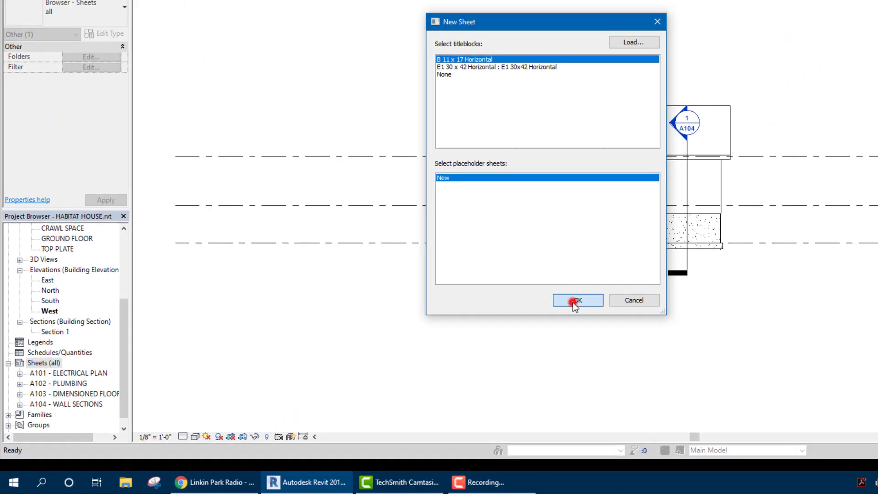
{"action": "left_click", "coordinate": [575, 302]}
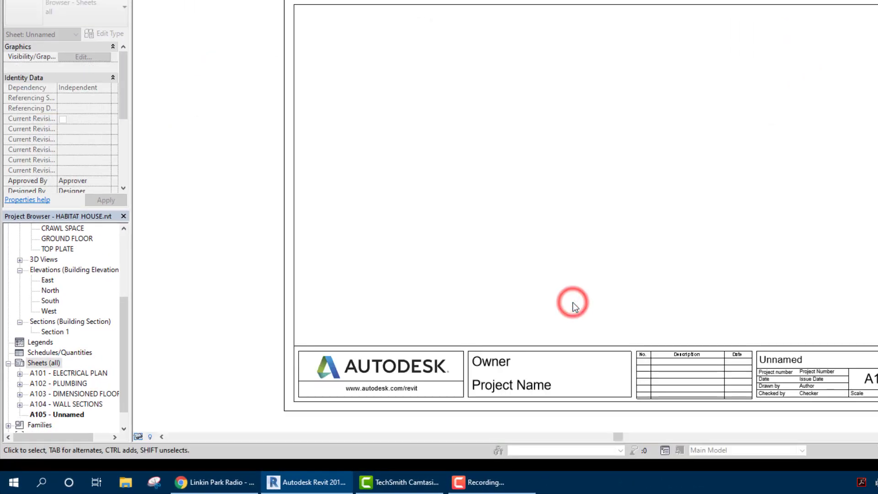
Step: Rename the unnamed sheet A105 to ELEVATIONS, keeping its number
{"action": "right_click", "coordinate": [75, 415]}
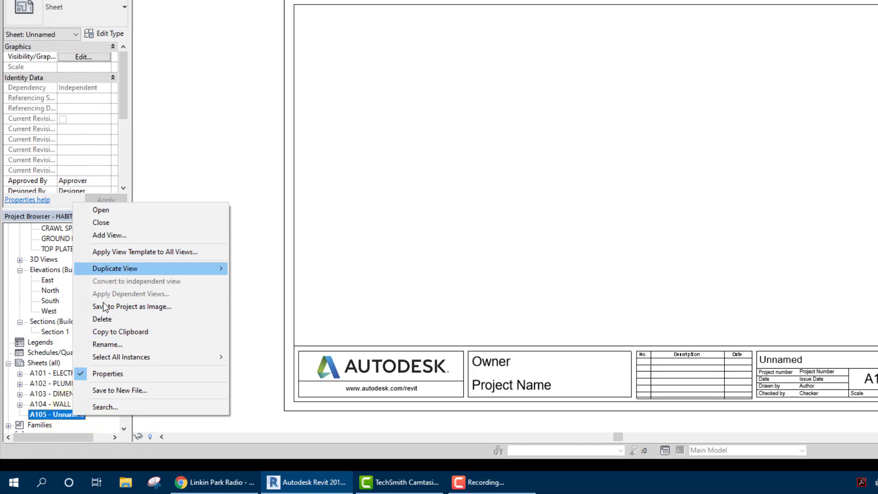
{"action": "left_click", "coordinate": [98, 344]}
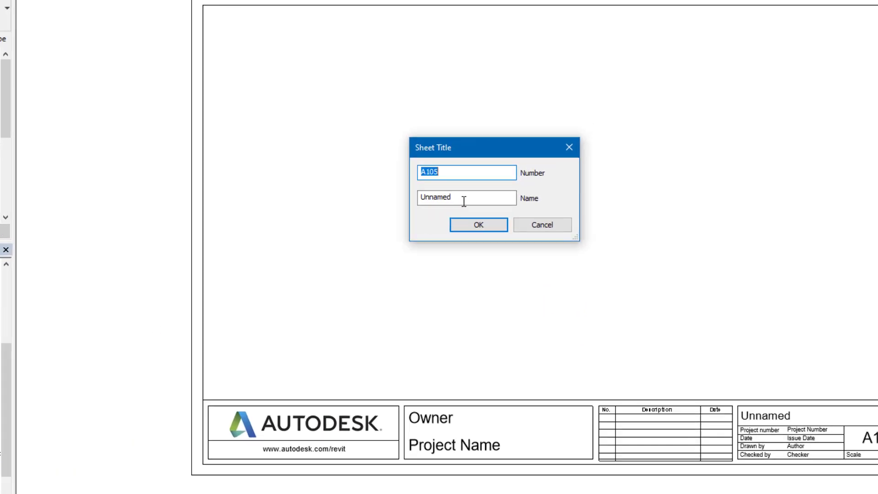
{"action": "double_click", "coordinate": [519, 172]}
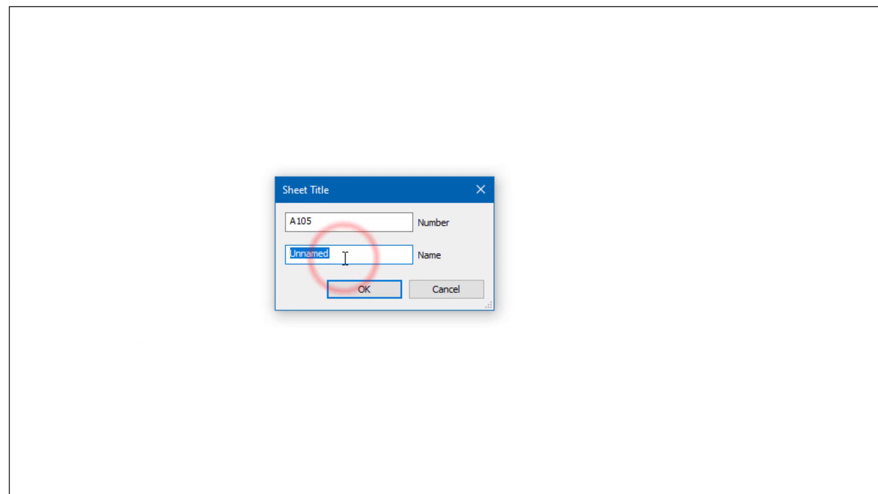
{"action": "type", "text": "el"}
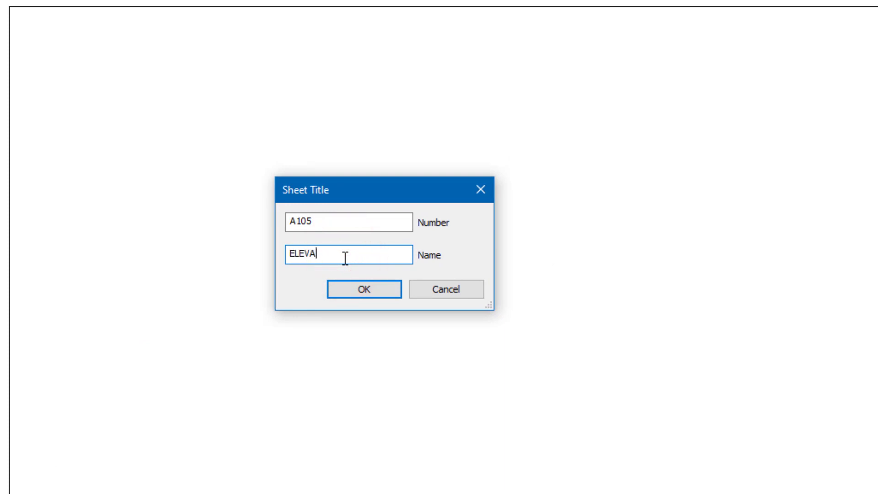
{"action": "left_click", "coordinate": [396, 289]}
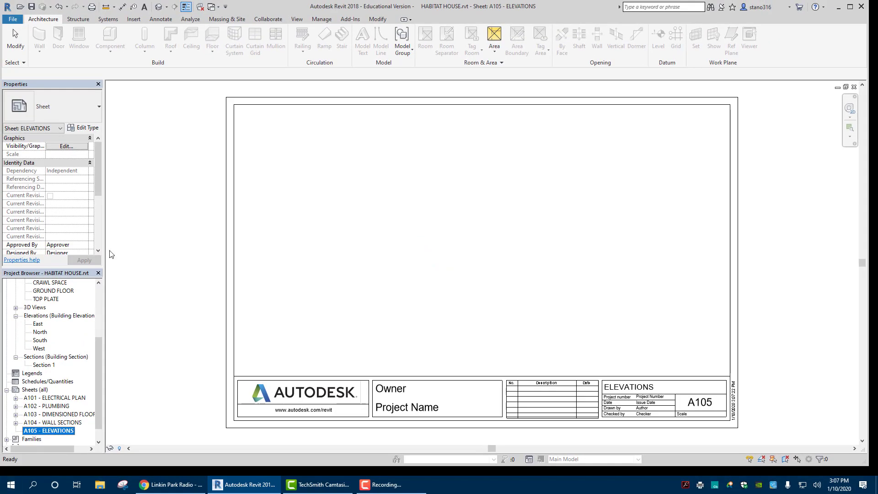
Step: Open the East elevation view and show its crop region
{"action": "double_click", "coordinate": [38, 324]}
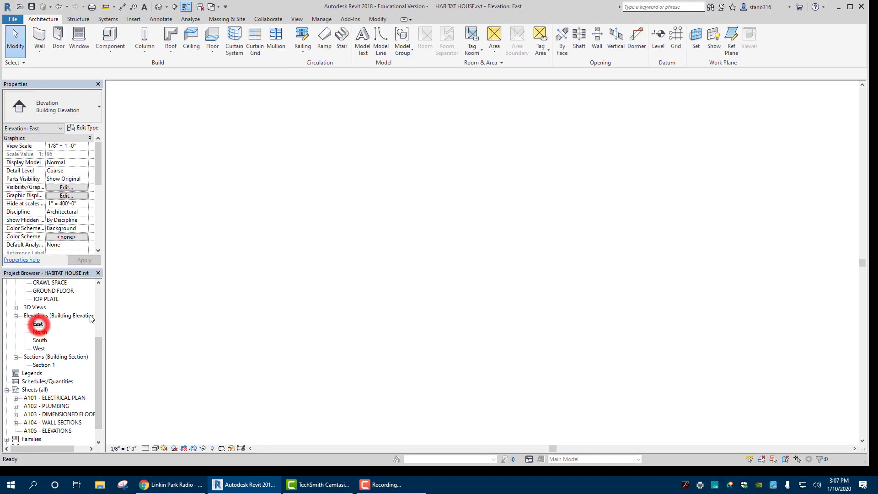
{"action": "left_click", "coordinate": [201, 449]}
{"action": "scroll", "coordinate": [284, 333], "scroll_direction": "up", "scroll_amount": 4}
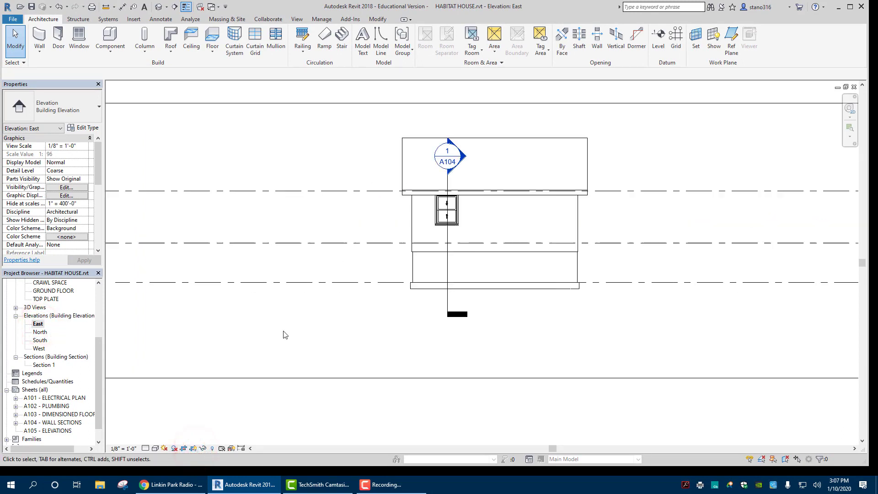
{"action": "scroll", "coordinate": [284, 334], "scroll_direction": "down", "scroll_amount": 5}
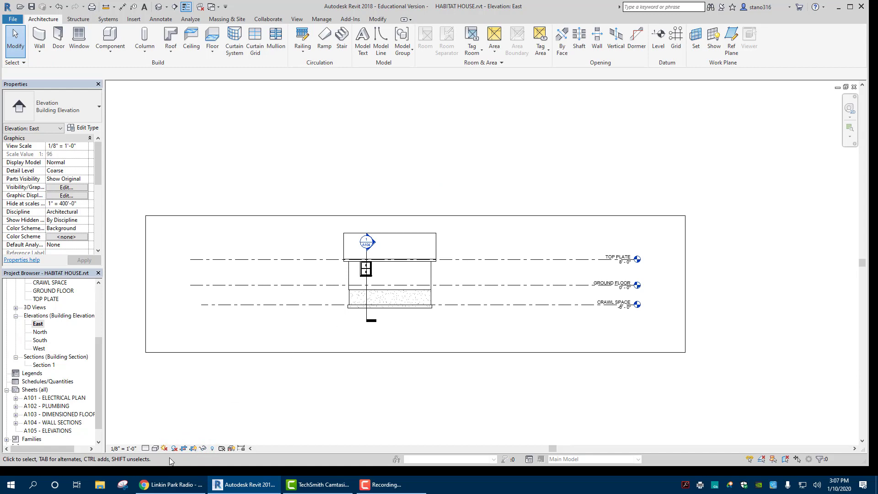
{"action": "left_click", "coordinate": [196, 449]}
{"action": "left_click", "coordinate": [196, 449]}
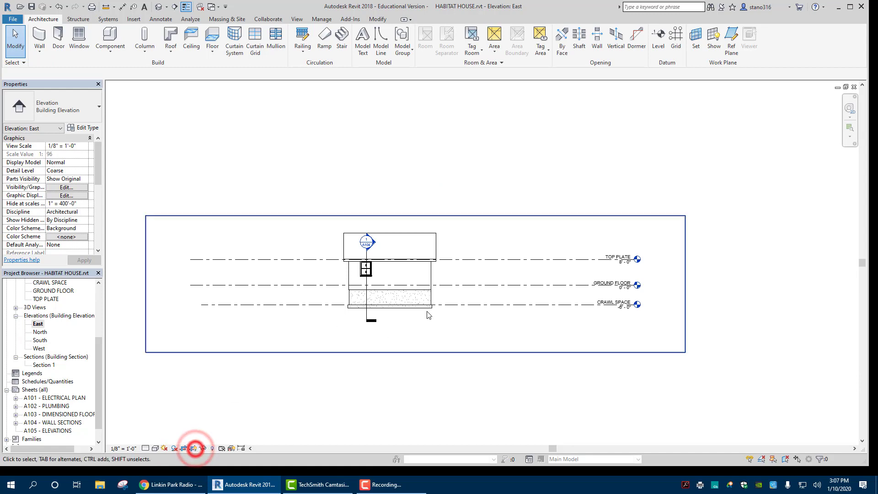
Step: Shorten the level lines at their head end so the three level heads sit just beyond the house's right side
{"action": "left_click", "coordinate": [613, 257]}
{"action": "scroll", "coordinate": [623, 267], "scroll_direction": "up", "scroll_amount": 2}
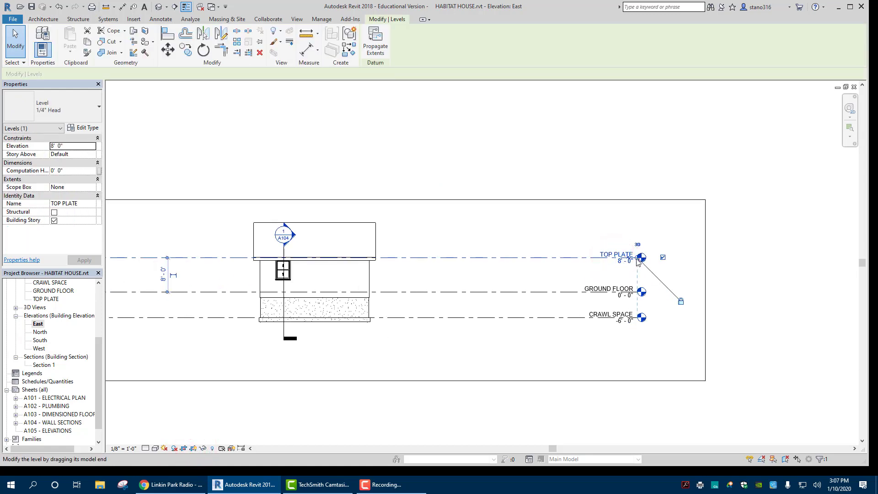
{"action": "left_click_drag", "start_coordinate": [639, 261], "coordinate": [451, 258]}
{"action": "left_click", "coordinate": [284, 137]}
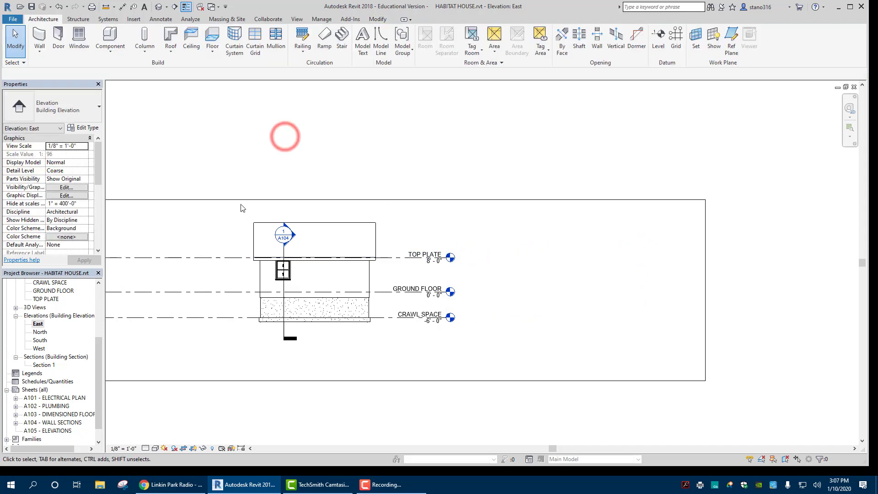
Step: Shorten the left ends of the TOP PLATE, GROUND FLOOR and CRAWL SPACE level lines, aligning them just outside the house
{"action": "scroll", "coordinate": [242, 208], "scroll_direction": "down", "scroll_amount": 3}
{"action": "left_click", "coordinate": [264, 235]}
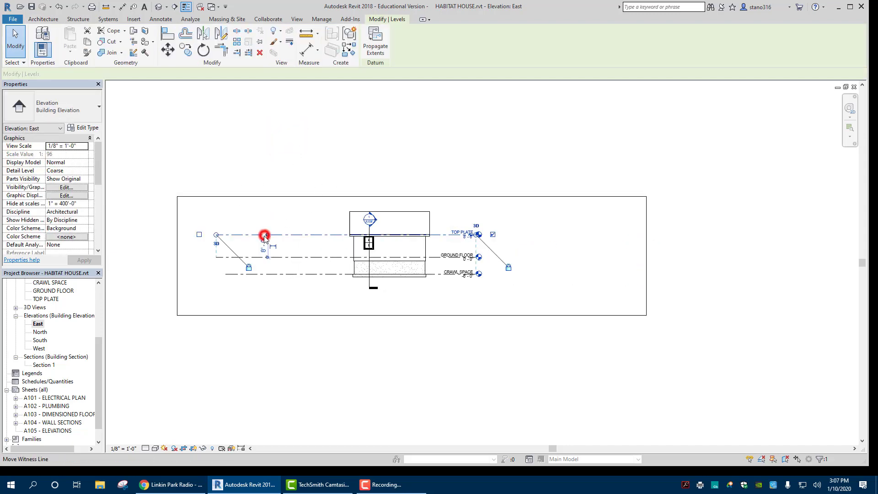
{"action": "left_click_drag", "start_coordinate": [216, 235], "coordinate": [329, 235]}
{"action": "left_click", "coordinate": [287, 275]}
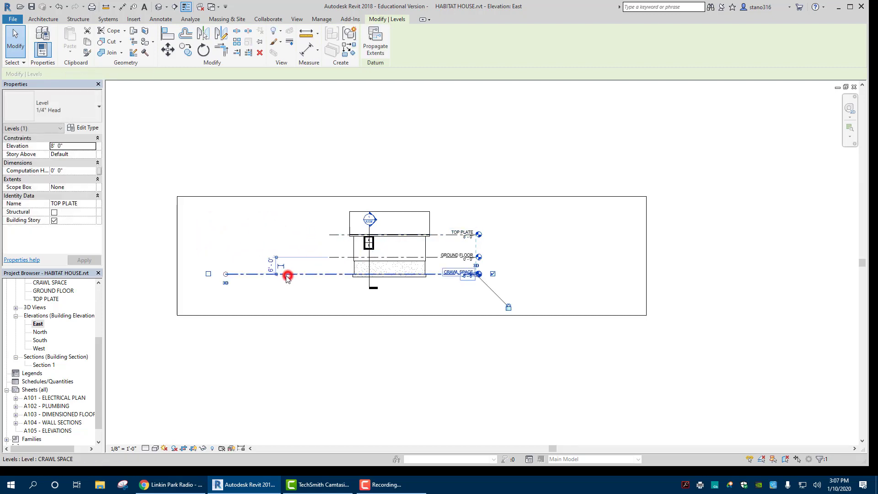
{"action": "left_click_drag", "start_coordinate": [226, 274], "coordinate": [329, 273]}
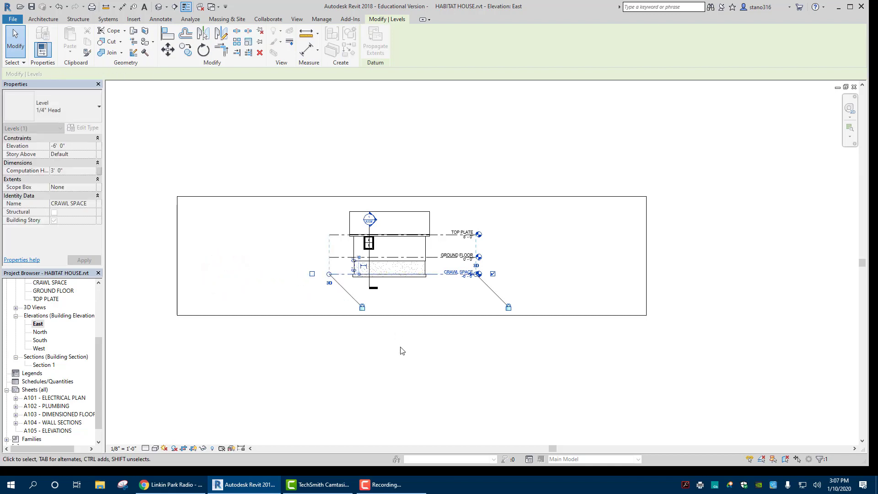
{"action": "left_click", "coordinate": [359, 362]}
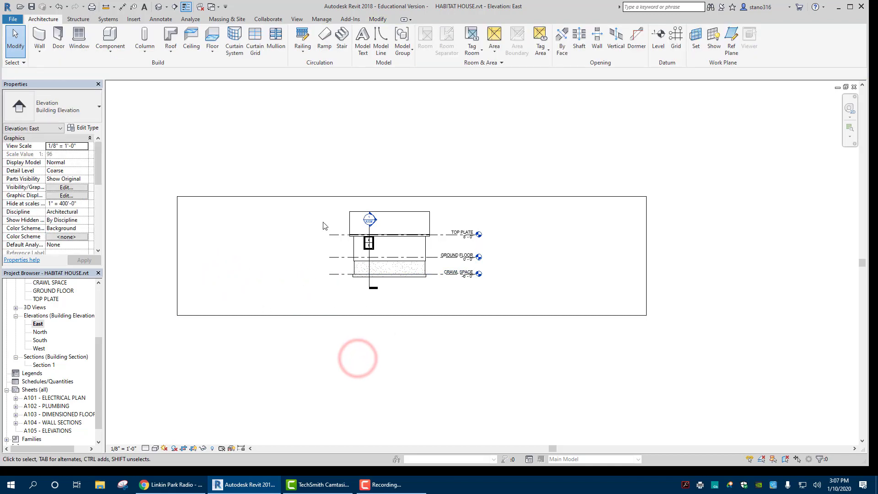
Step: Hide the Section 1 marker and its section line as an element in the East elevation
{"action": "scroll", "coordinate": [371, 216], "scroll_direction": "up", "scroll_amount": 2}
{"action": "scroll", "coordinate": [373, 218], "scroll_direction": "up", "scroll_amount": 1}
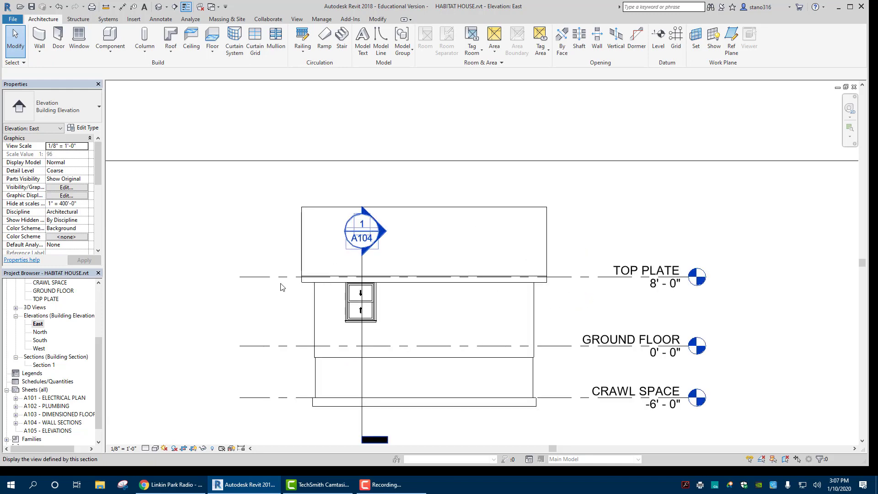
{"action": "right_click", "coordinate": [345, 233]}
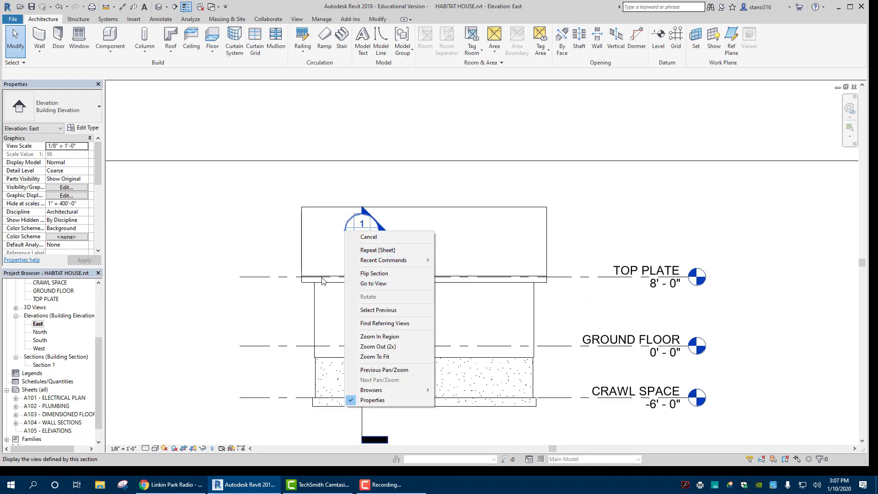
{"action": "left_click", "coordinate": [217, 214]}
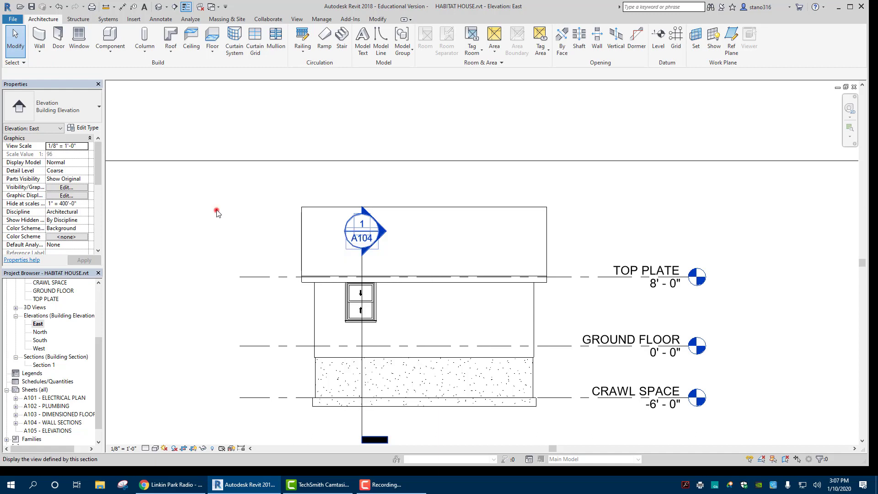
{"action": "left_click", "coordinate": [361, 335]}
{"action": "right_click", "coordinate": [362, 334]}
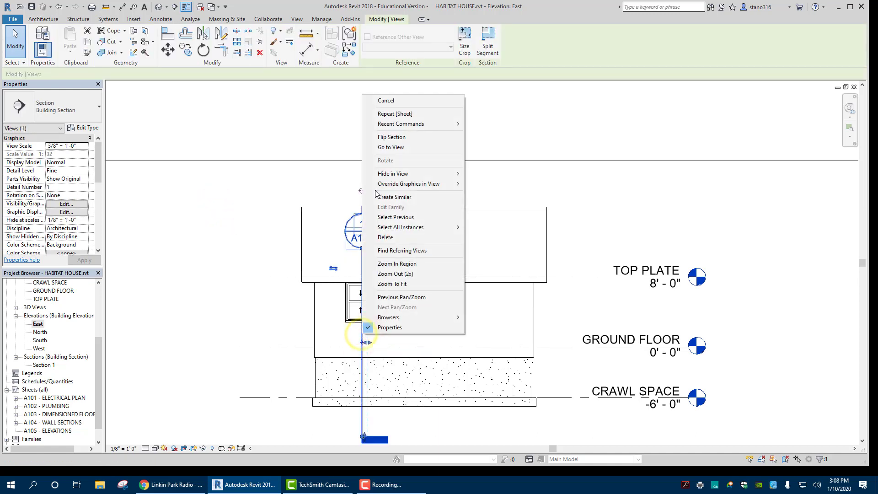
{"action": "left_click", "coordinate": [393, 173]}
{"action": "left_click", "coordinate": [499, 183]}
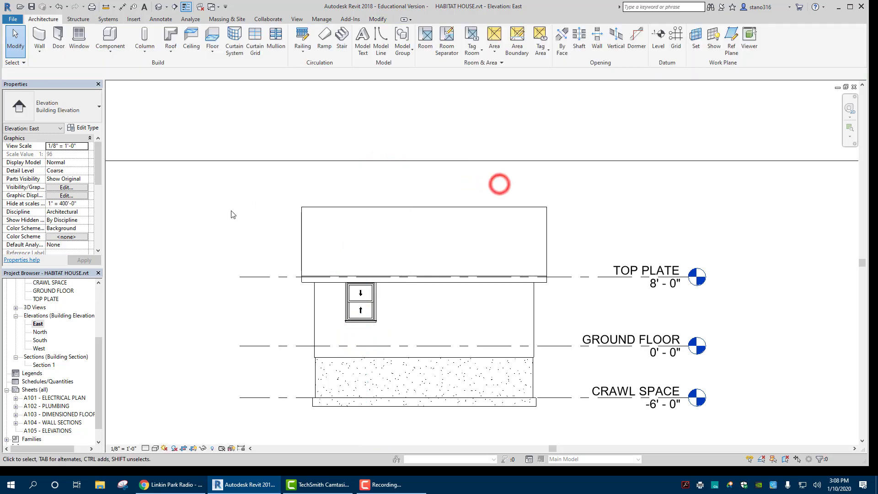
Step: Pull in the right, left and bottom edges of the East elevation's crop region close around the house and level heads
{"action": "scroll", "coordinate": [223, 216], "scroll_direction": "down", "scroll_amount": 5}
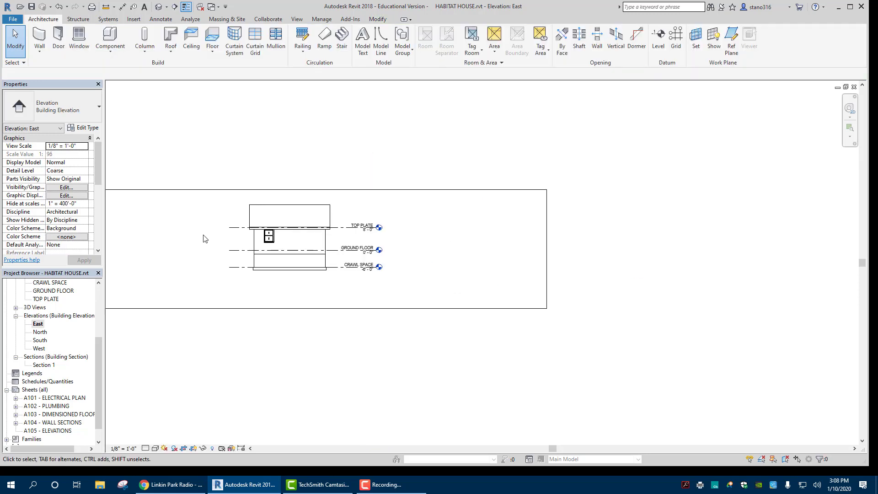
{"action": "left_click", "coordinate": [547, 220]}
{"action": "left_click", "coordinate": [547, 249]}
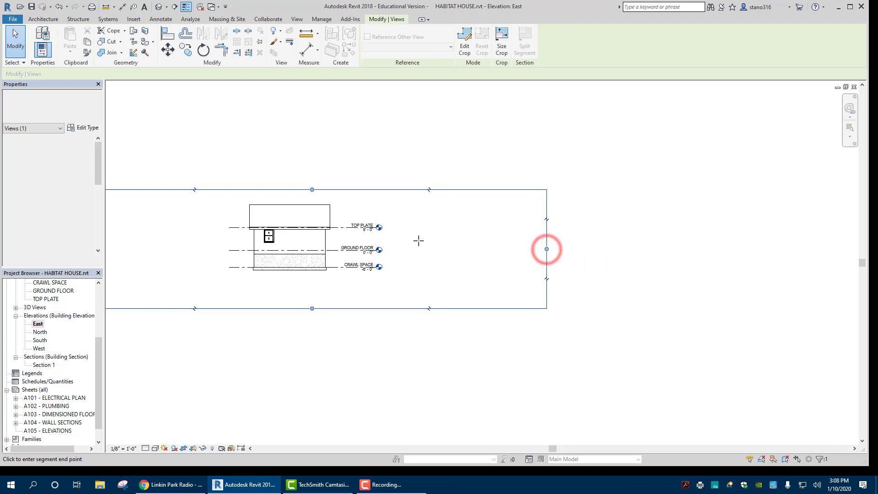
{"action": "left_click", "coordinate": [390, 245]}
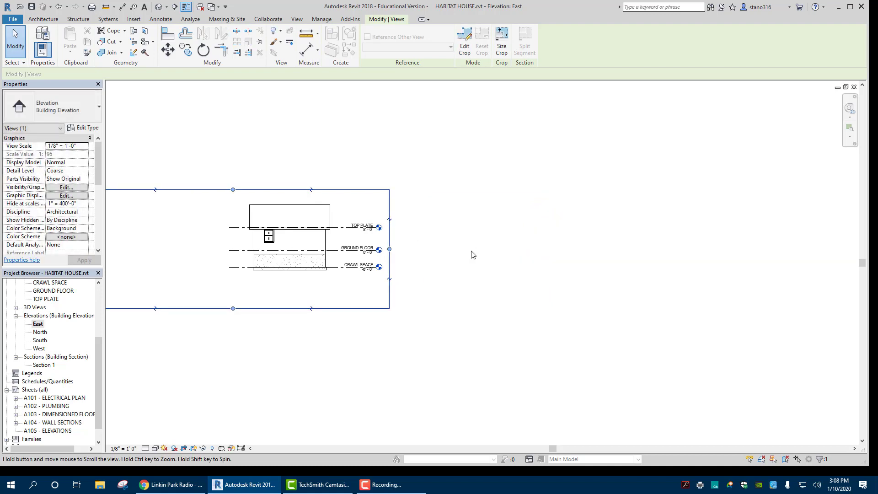
{"action": "middle_click_drag", "start_coordinate": [471, 251], "coordinate": [648, 256]}
{"action": "left_click", "coordinate": [247, 249]}
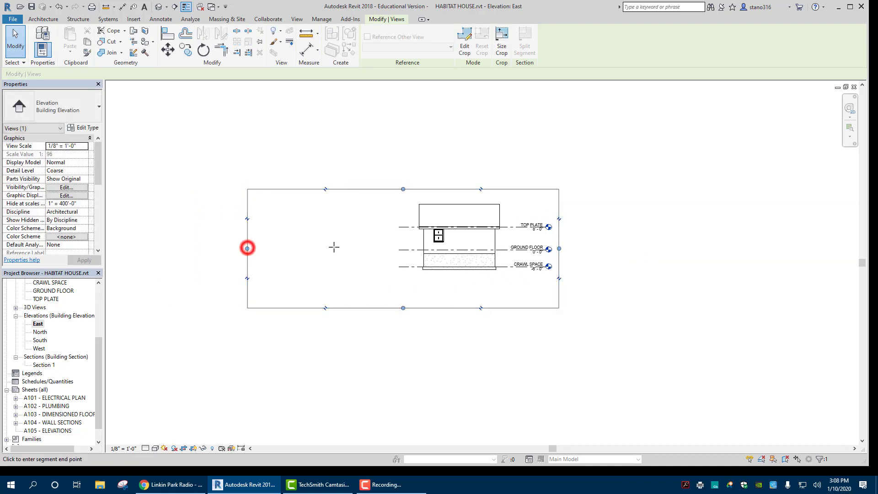
{"action": "left_click", "coordinate": [388, 245]}
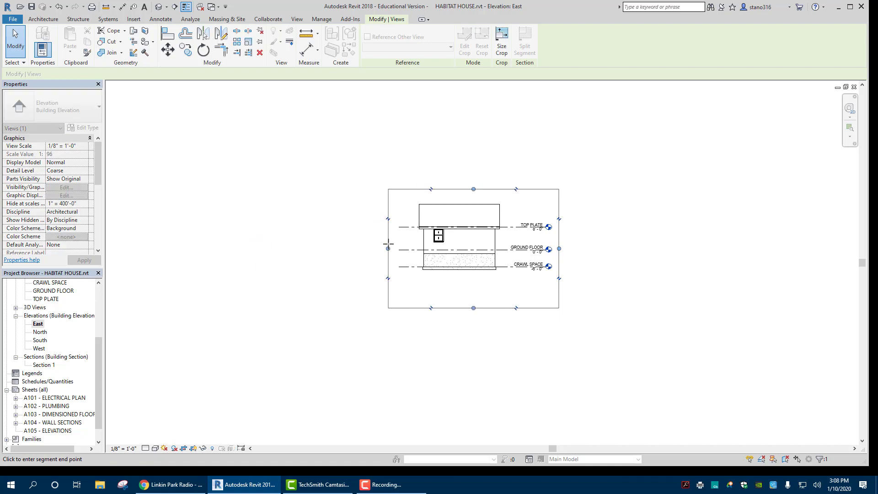
{"action": "left_click", "coordinate": [474, 308]}
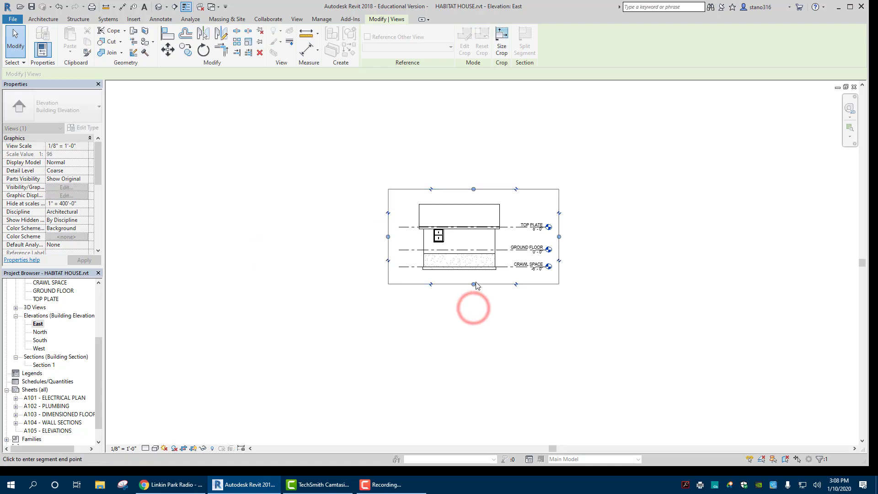
{"action": "left_click", "coordinate": [474, 280]}
{"action": "left_click", "coordinate": [473, 319]}
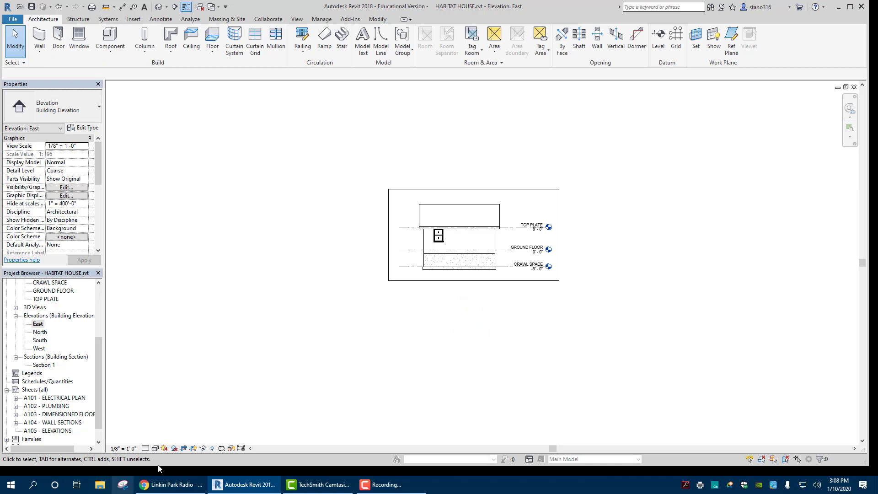
Step: Hide the crop region in the East elevation
{"action": "left_click", "coordinate": [193, 448]}
{"action": "scroll", "coordinate": [494, 302], "scroll_direction": "up", "scroll_amount": 2}
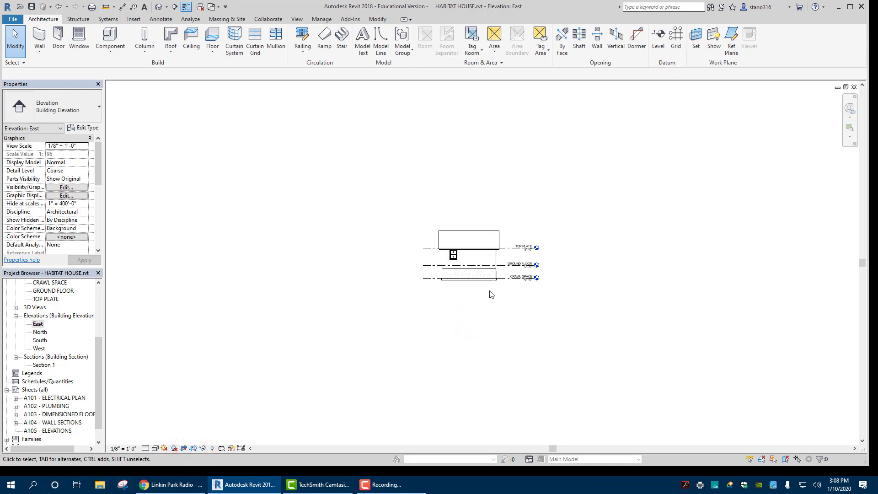
{"action": "scroll", "coordinate": [440, 303], "scroll_direction": "up", "scroll_amount": 1}
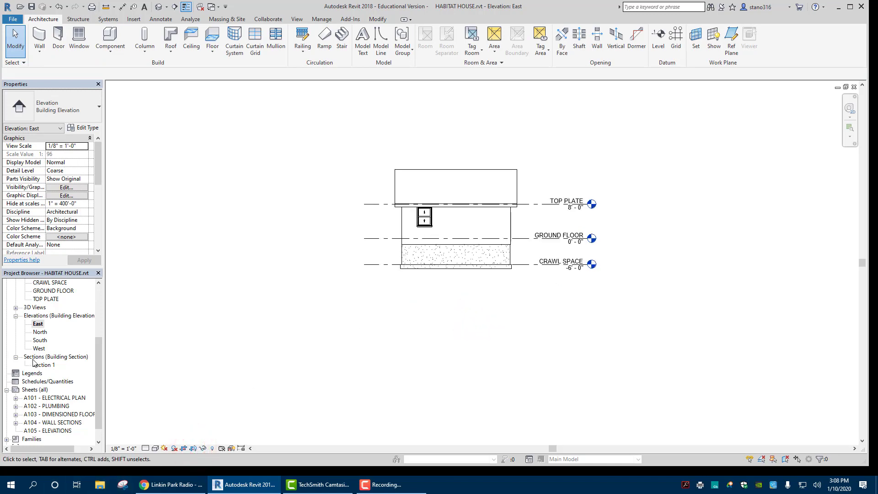
{"action": "left_click", "coordinate": [253, 355]}
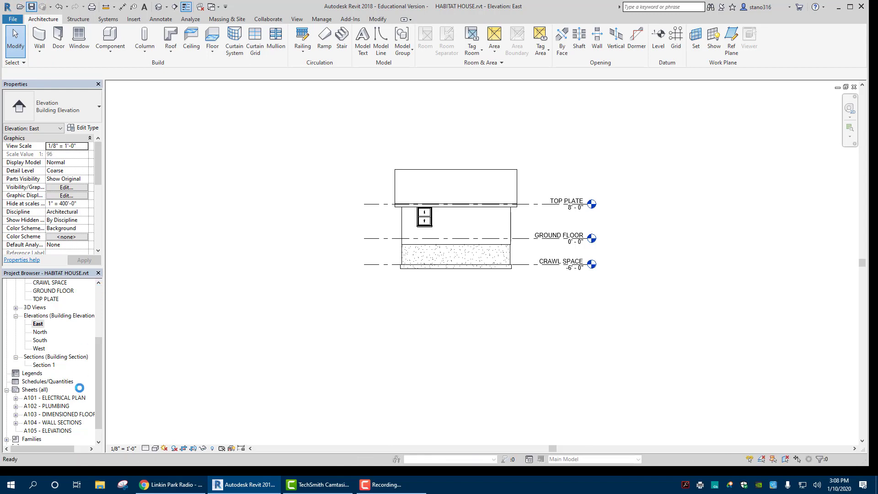
Step: Open the A105 - ELEVATIONS sheet and place the East elevation in the sheet's upper-left area
{"action": "double_click", "coordinate": [60, 430]}
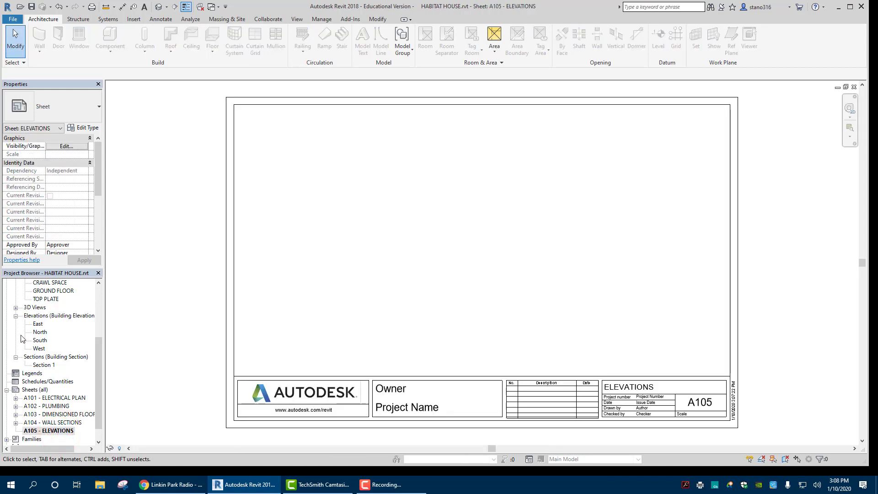
{"action": "left_click_drag", "start_coordinate": [37, 325], "coordinate": [344, 159]}
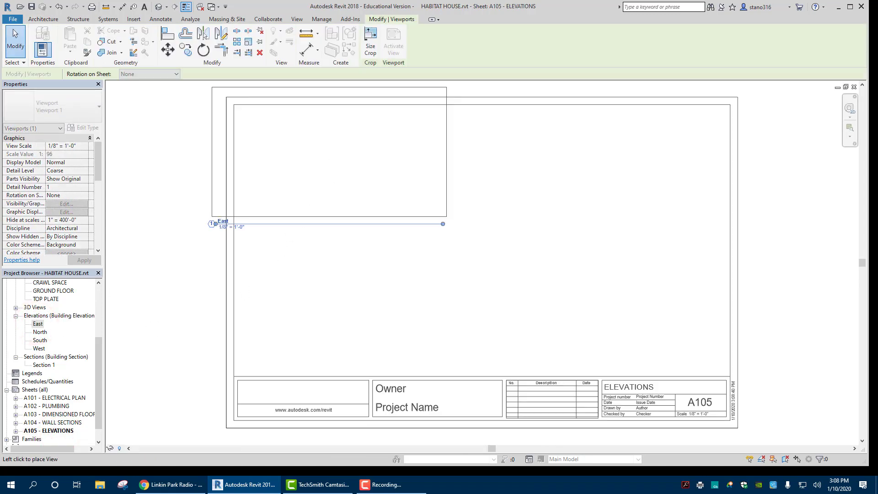
{"action": "left_click", "coordinate": [374, 188]}
{"action": "left_click", "coordinate": [361, 177]}
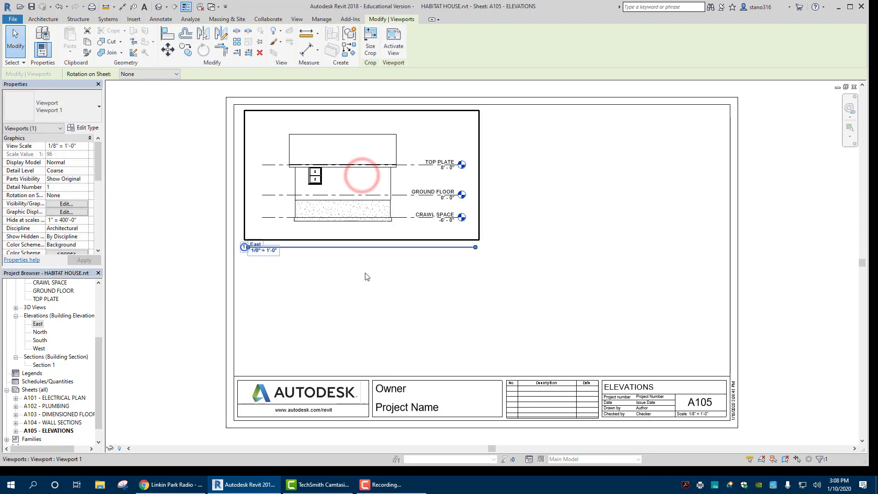
{"action": "left_click", "coordinate": [276, 275]}
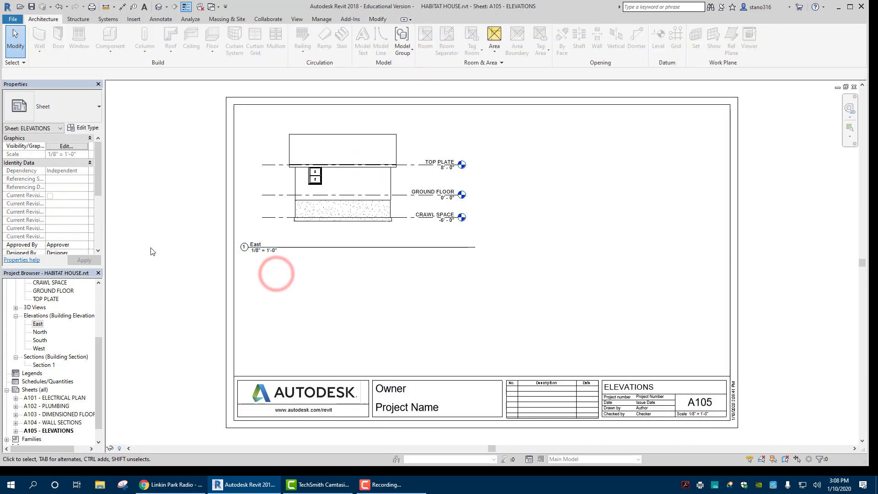
Step: Open the South elevation view and show its crop region
{"action": "double_click", "coordinate": [39, 332]}
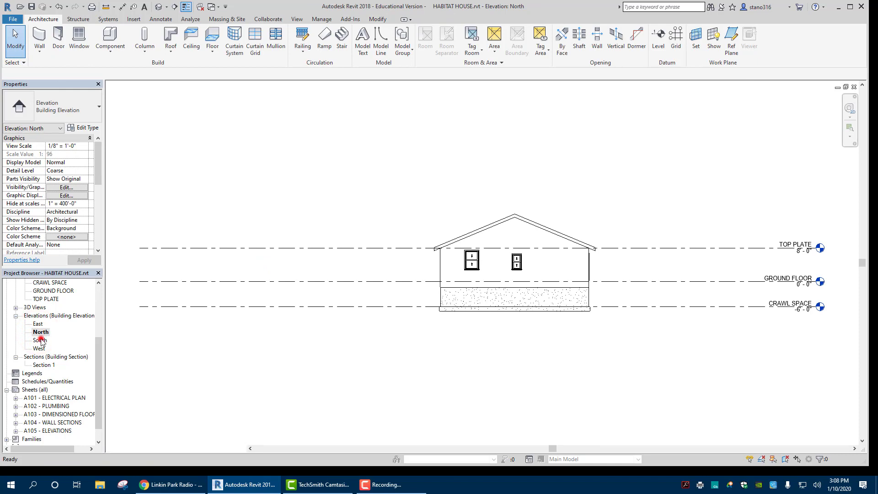
{"action": "double_click", "coordinate": [40, 340]}
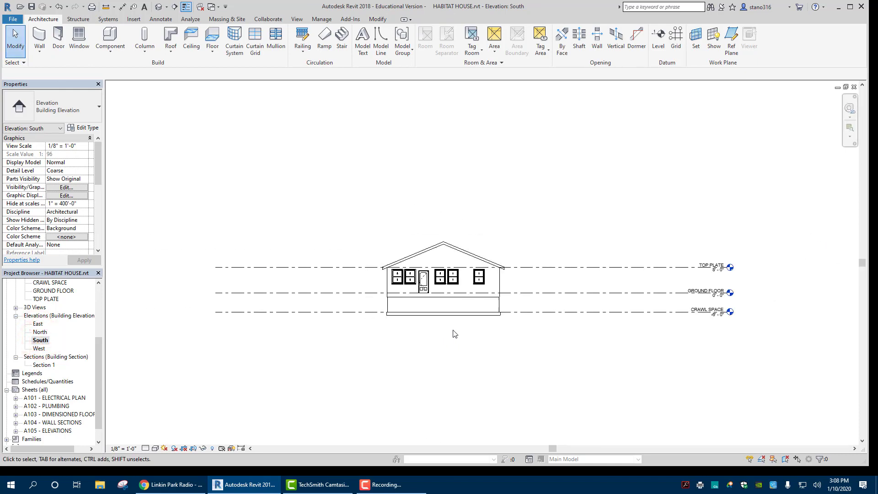
{"action": "left_click", "coordinate": [192, 450]}
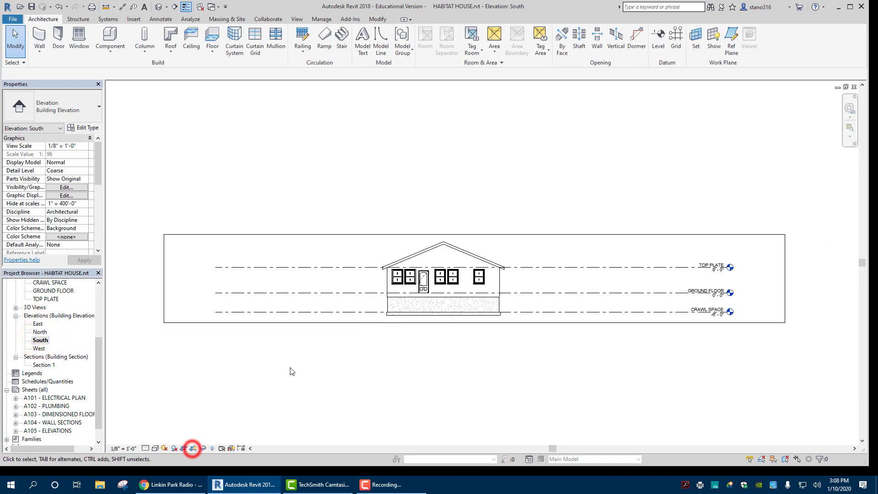
{"action": "left_click", "coordinate": [436, 235]}
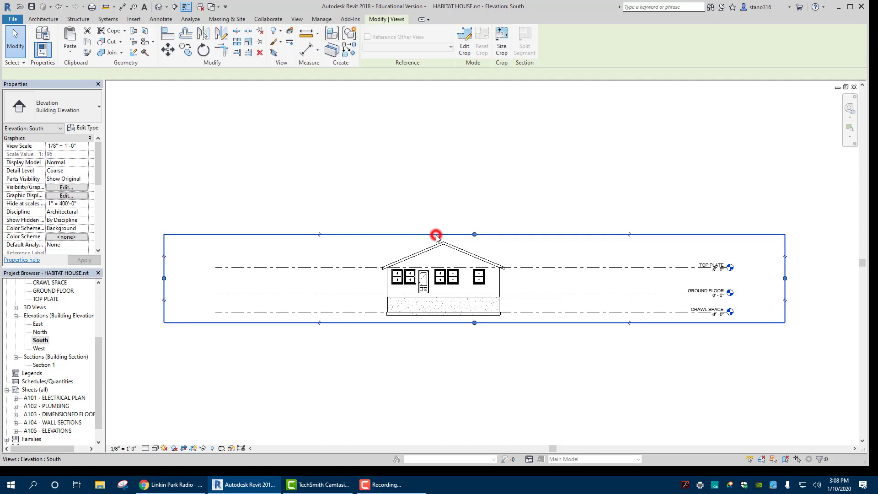
Step: Shorten the South elevation's level lines at both ends so they finish just outside the house
{"action": "left_click", "coordinate": [709, 267]}
{"action": "left_click_drag", "start_coordinate": [728, 271], "coordinate": [551, 270]}
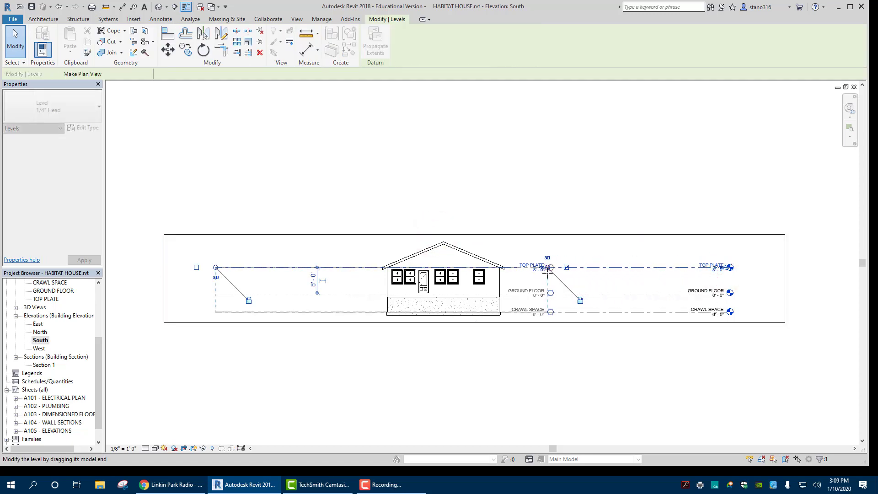
{"action": "left_click_drag", "start_coordinate": [215, 267], "coordinate": [373, 266]}
Step: Pull the left and right crop edges of the South elevation in around the house and level heads, and hide the crop region
{"action": "left_click", "coordinate": [164, 279]}
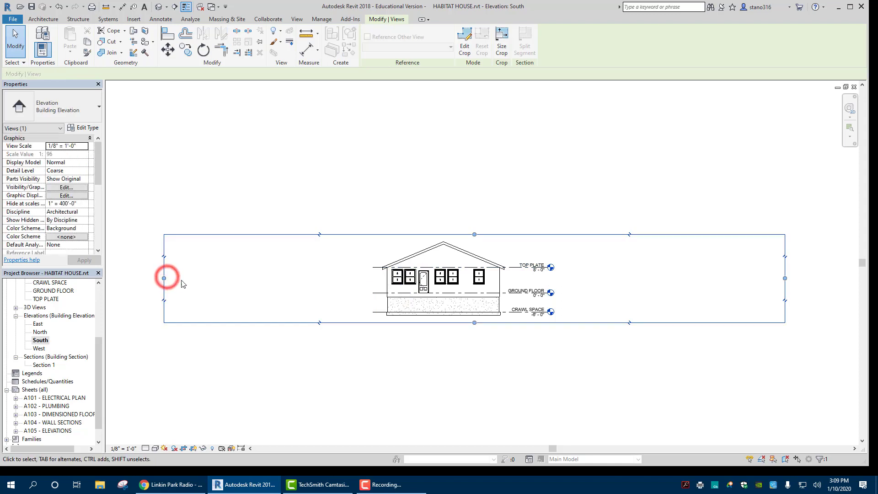
{"action": "left_click_drag", "start_coordinate": [164, 278], "coordinate": [365, 287]}
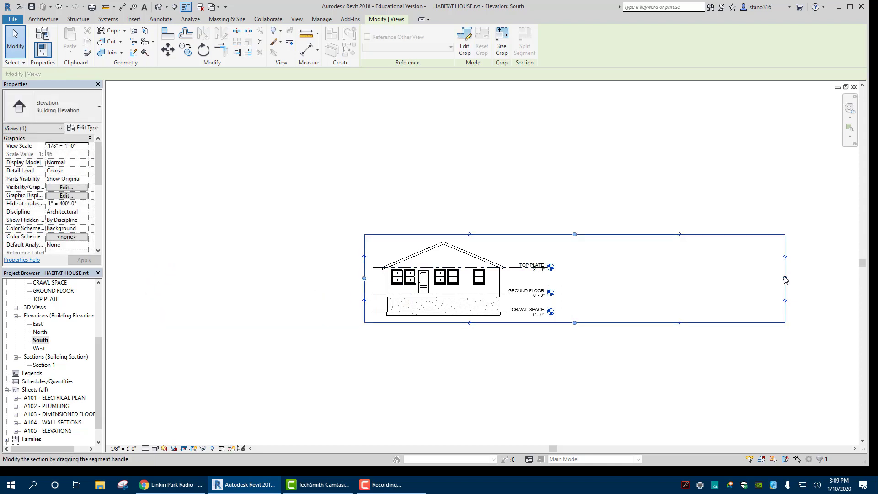
{"action": "left_click_drag", "start_coordinate": [785, 280], "coordinate": [561, 283]}
{"action": "left_click", "coordinate": [352, 404]}
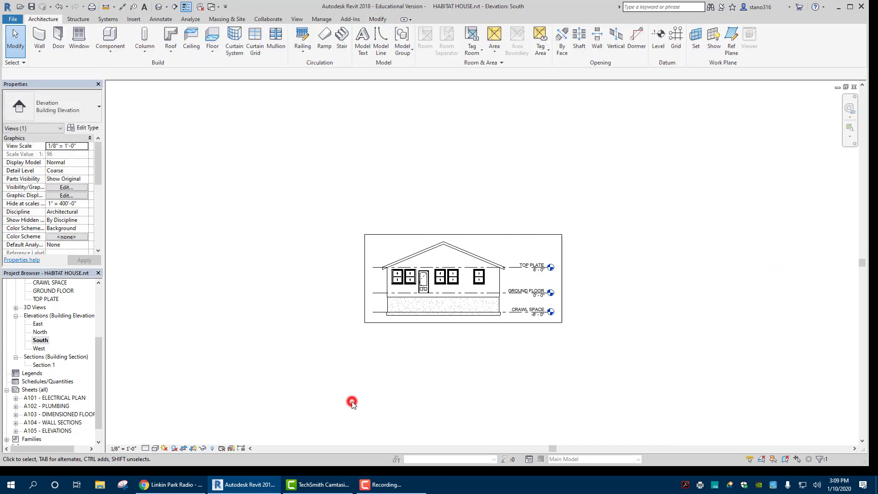
{"action": "left_click", "coordinate": [194, 448]}
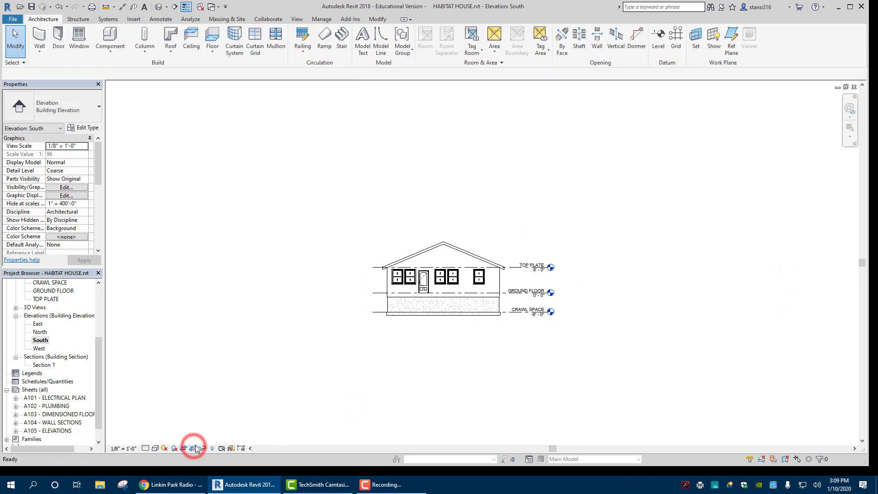
Step: Open the A105 - ELEVATIONS sheet and place the South elevation to the right of the East elevation
{"action": "double_click", "coordinate": [48, 431]}
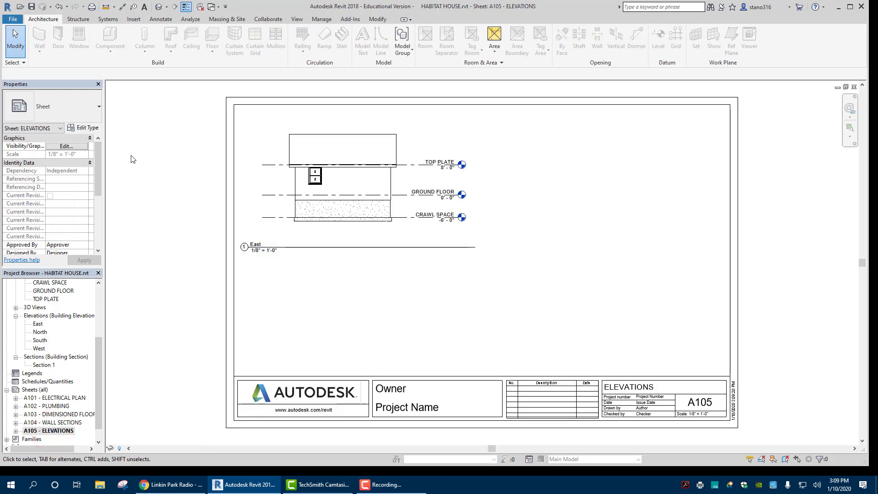
{"action": "left_click_drag", "start_coordinate": [39, 341], "coordinate": [617, 172]}
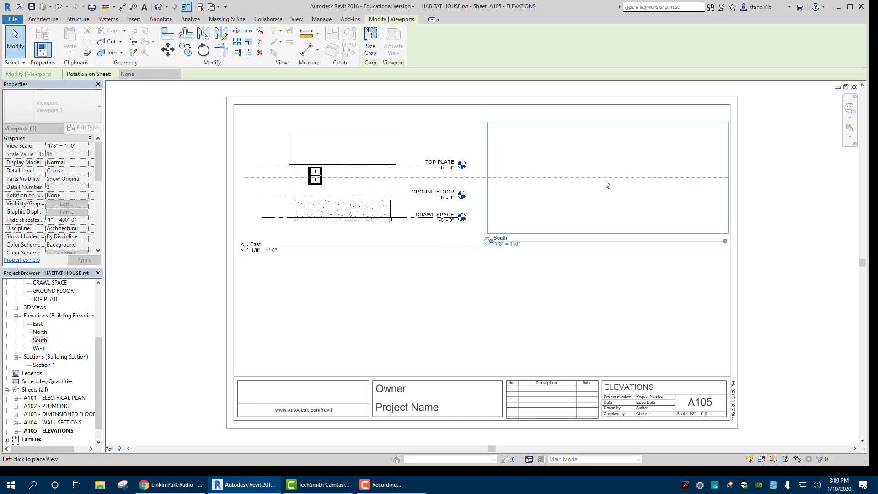
{"action": "left_click", "coordinate": [604, 179]}
{"action": "left_click", "coordinate": [569, 322]}
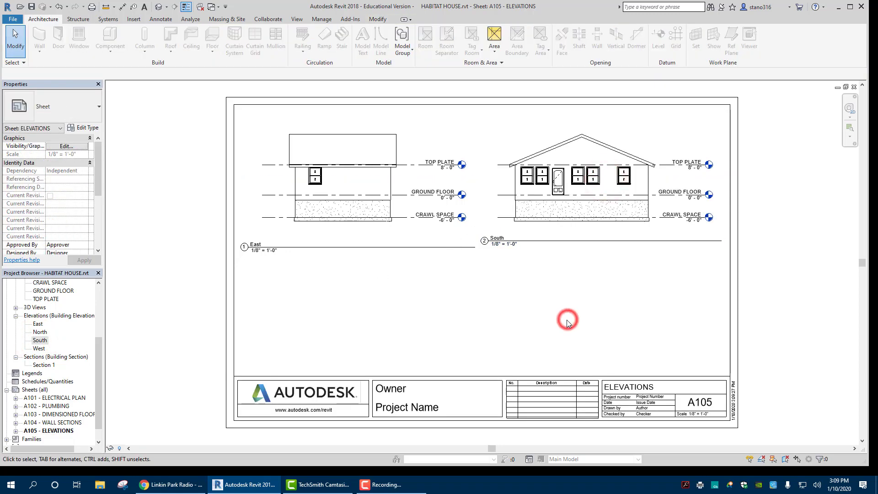
Step: Nudge the South viewport down on the sheet until its title line is level with the East view's title
{"action": "left_click", "coordinate": [571, 213]}
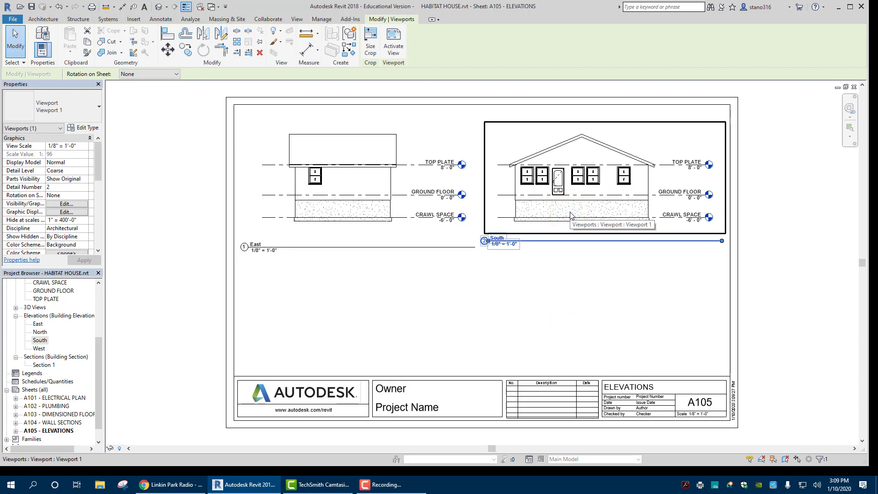
{"action": "key", "text": "Down"}
{"action": "key", "text": "Down"}
{"action": "key", "text": "Down"}
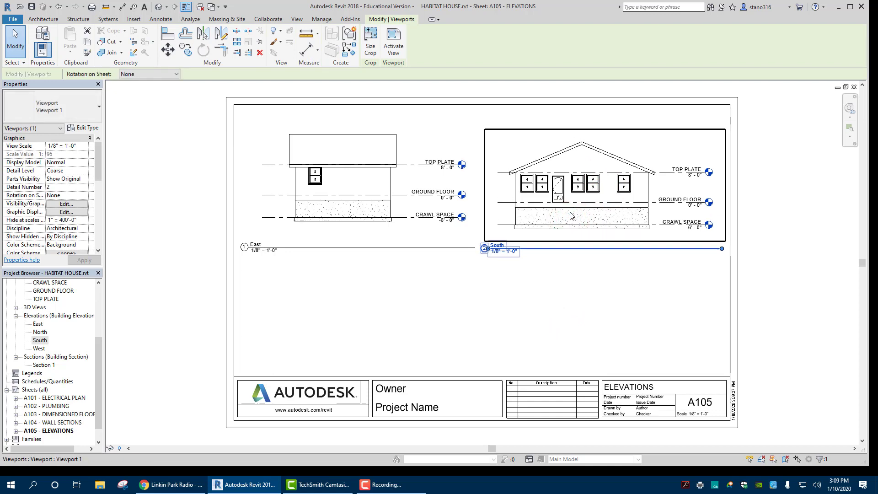
{"action": "left_click", "coordinate": [465, 304]}
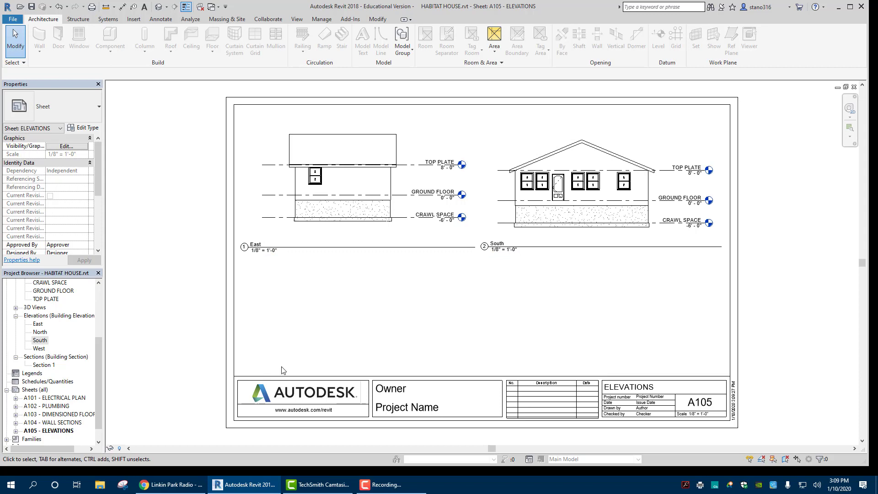
Step: Check the A104 - WALL SECTIONS sheet and open the GROUND FLOOR plan
{"action": "double_click", "coordinate": [54, 422]}
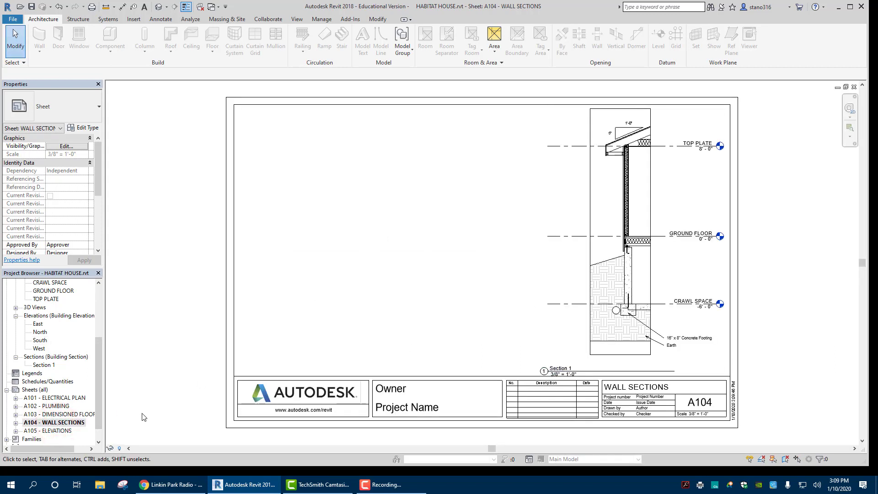
{"action": "scroll", "coordinate": [46, 368], "scroll_direction": "up", "scroll_amount": 5}
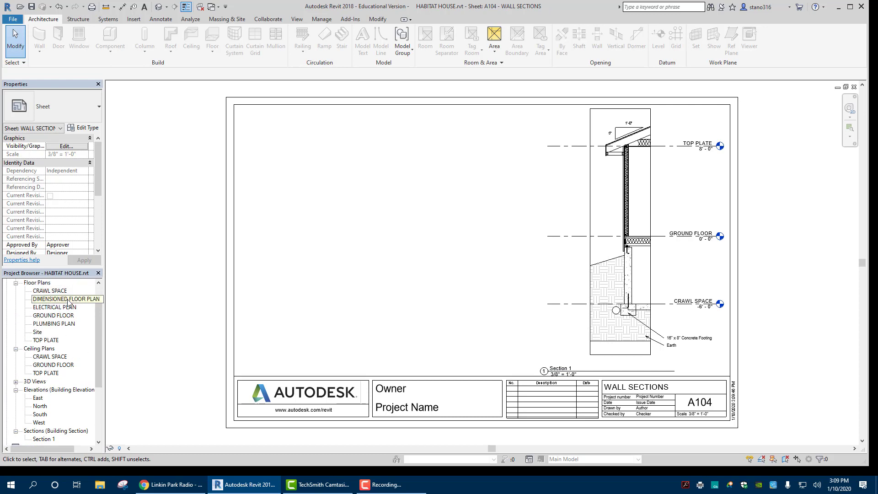
{"action": "double_click", "coordinate": [49, 315]}
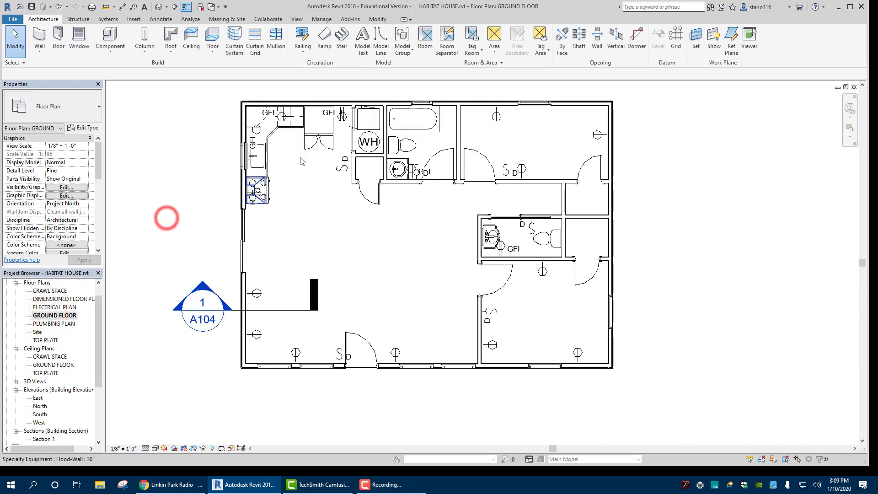
{"action": "scroll", "coordinate": [274, 173], "scroll_direction": "up", "scroll_amount": 4}
{"action": "scroll", "coordinate": [275, 192], "scroll_direction": "down", "scroll_amount": 4}
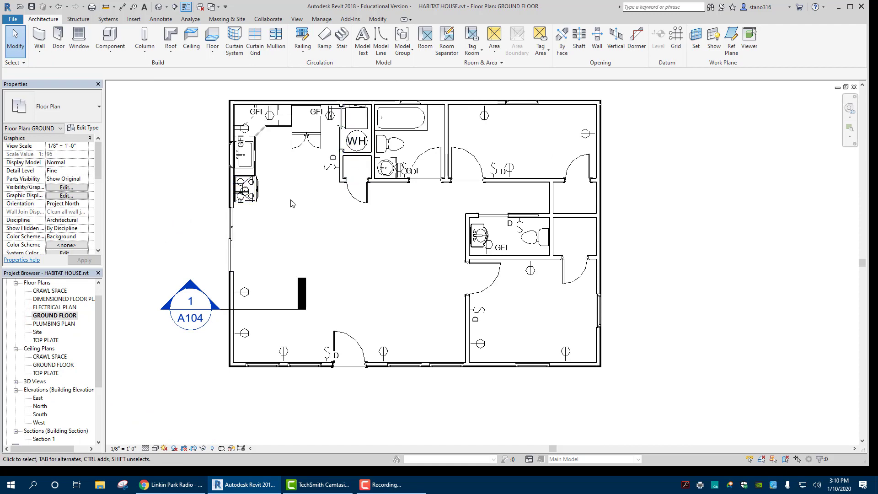
{"action": "scroll", "coordinate": [191, 133], "scroll_direction": "down", "scroll_amount": 1}
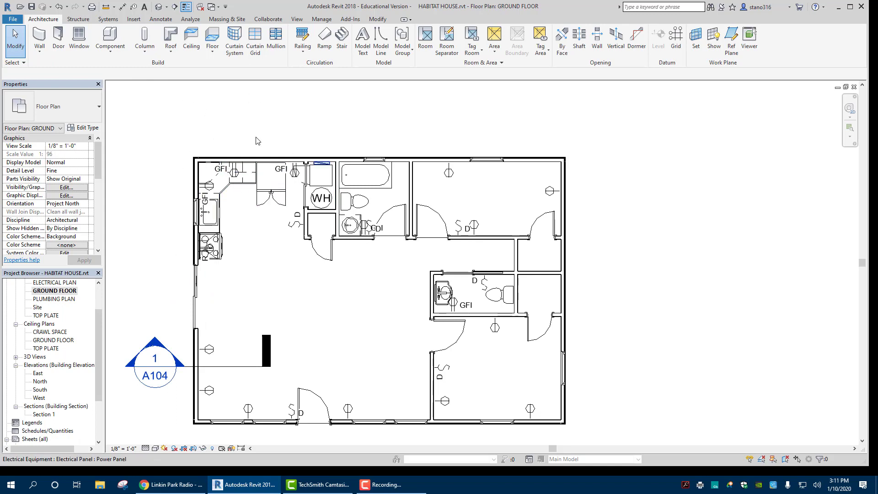
Step: Draw a vertical building section through the kitchen from above the north wall to beside the range, and flip it to face west
{"action": "left_click", "coordinate": [175, 7]}
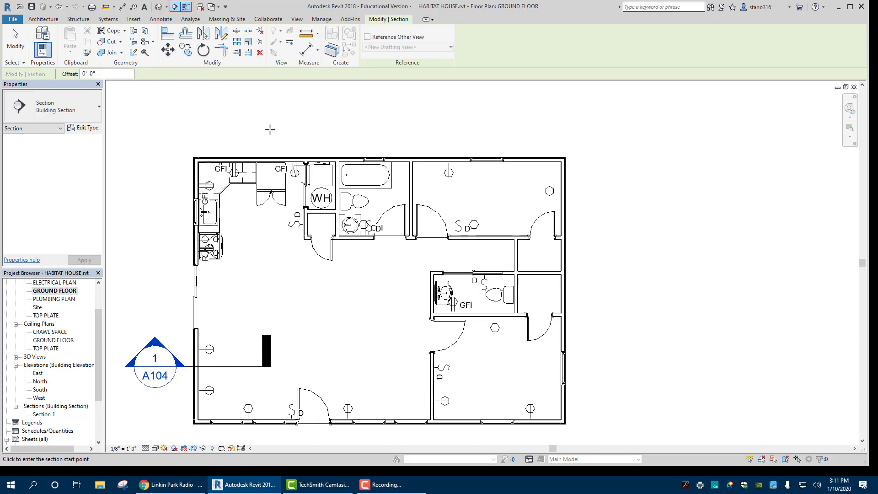
{"action": "left_click", "coordinate": [270, 129]}
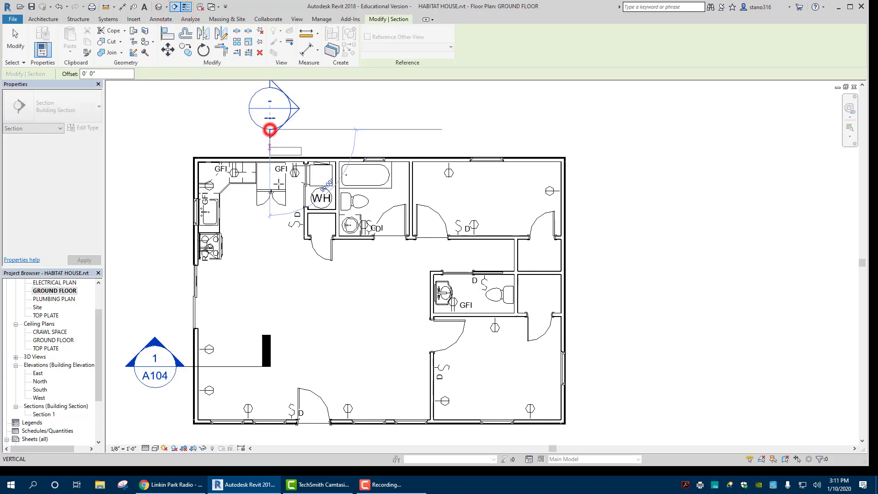
{"action": "left_click", "coordinate": [269, 267]}
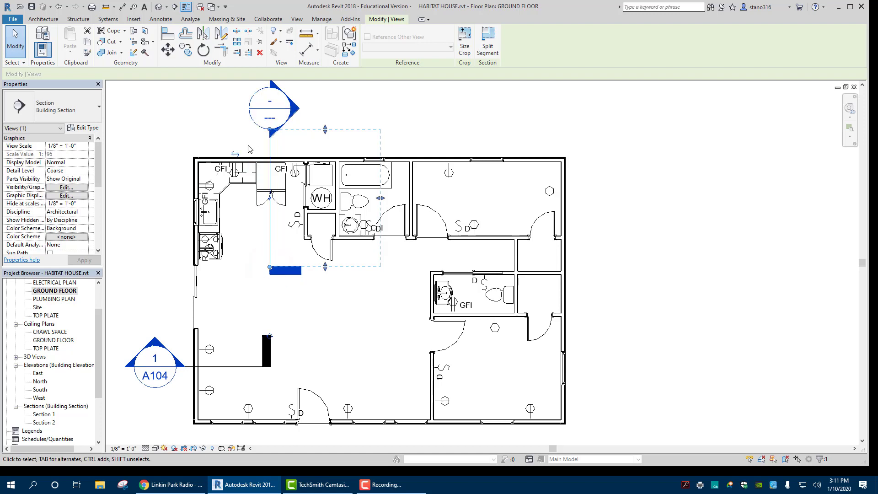
{"action": "left_click", "coordinate": [235, 153]}
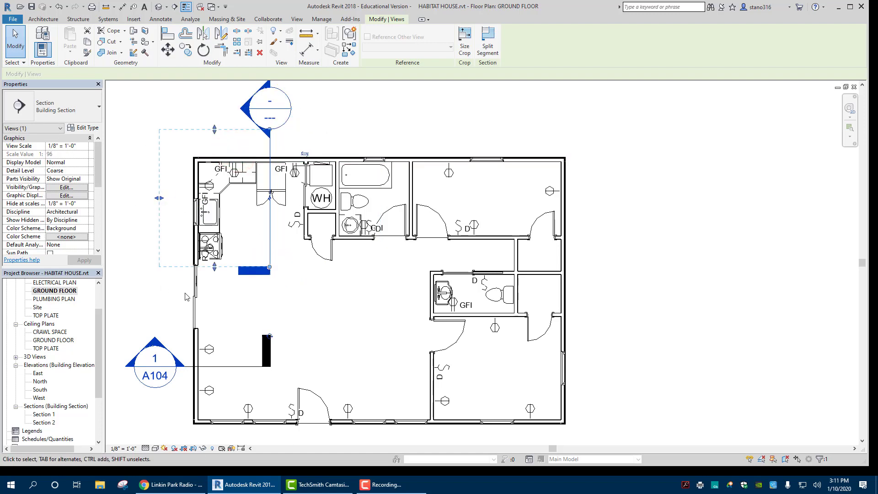
Step: Extend the kitchen section's lower line end and crop boundary slightly south past the range
{"action": "left_click_drag", "start_coordinate": [271, 268], "coordinate": [270, 276]}
{"action": "left_click_drag", "start_coordinate": [215, 273], "coordinate": [215, 277]}
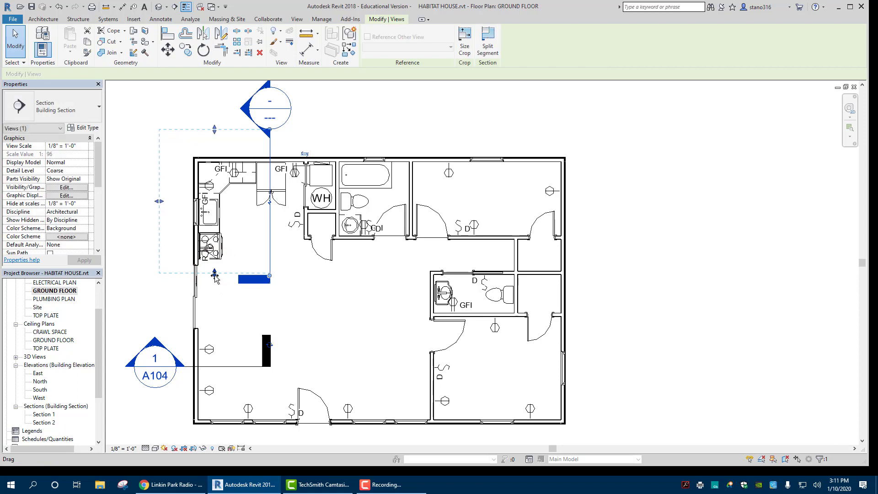
{"action": "left_click", "coordinate": [109, 320]}
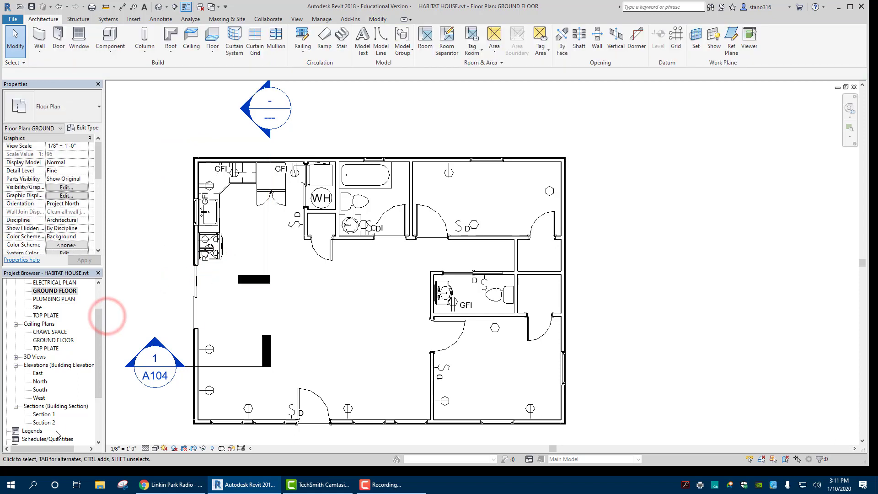
Step: Open the new Section 2 view of the kitchen
{"action": "scroll", "coordinate": [44, 320], "scroll_direction": "down", "scroll_amount": 3}
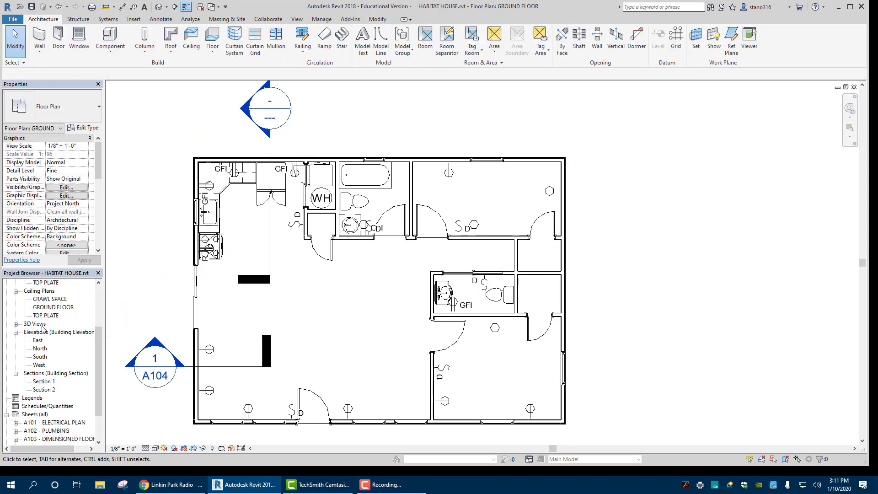
{"action": "scroll", "coordinate": [43, 326], "scroll_direction": "up", "scroll_amount": 2}
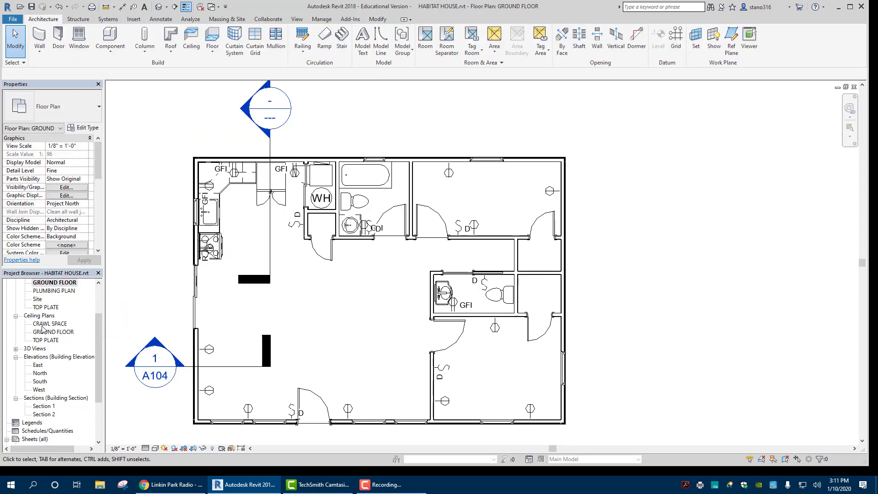
{"action": "left_click", "coordinate": [43, 414]}
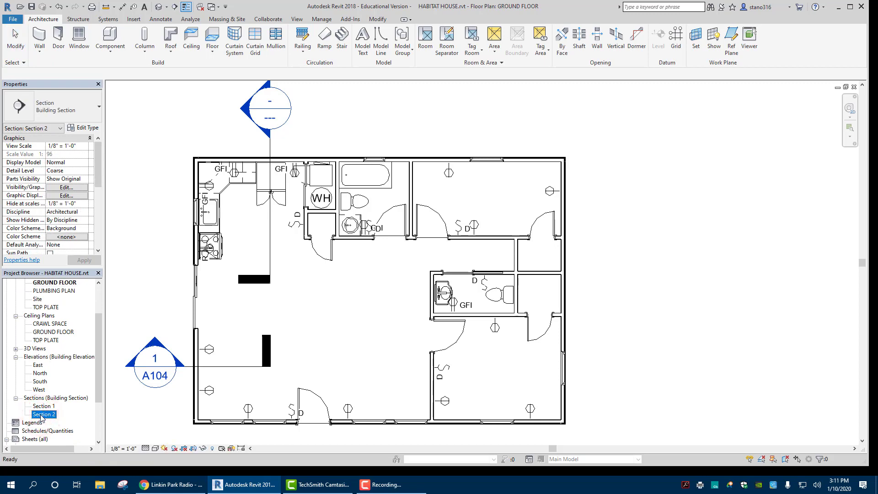
{"action": "double_click", "coordinate": [41, 416]}
{"action": "scroll", "coordinate": [399, 294], "scroll_direction": "up", "scroll_amount": 3}
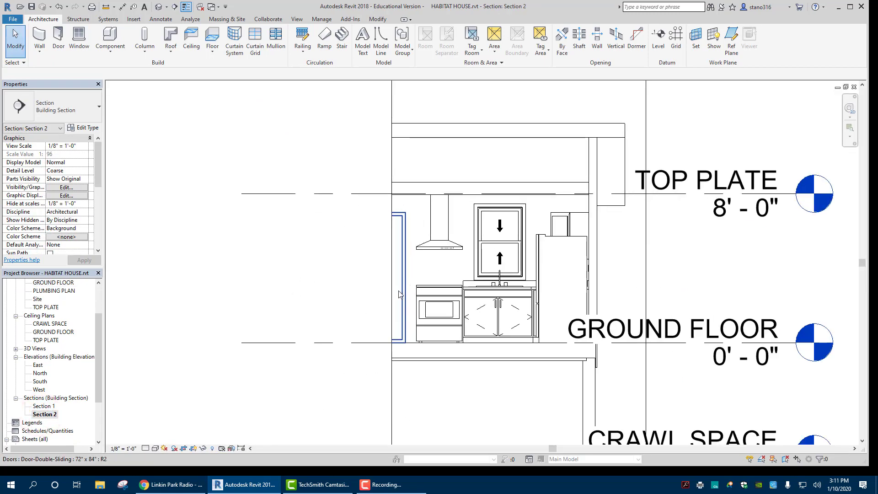
{"action": "scroll", "coordinate": [521, 277], "scroll_direction": "down", "scroll_amount": 2}
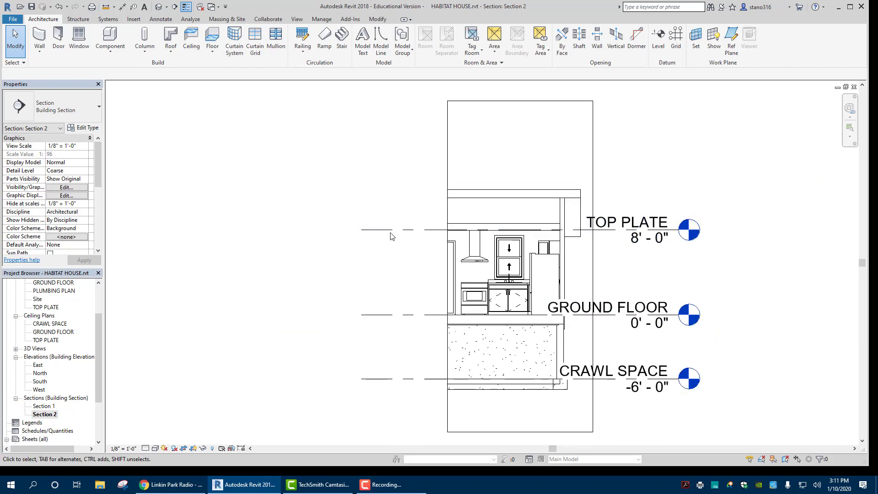
Step: Stretch the aligned level lines in Section 2 outward so their heads sit farther right of the house
{"action": "left_click", "coordinate": [636, 224]}
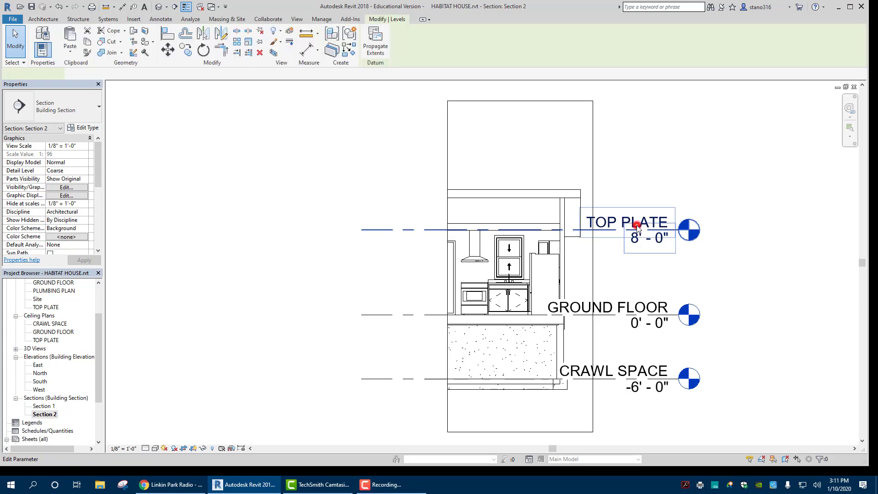
{"action": "left_click_drag", "start_coordinate": [678, 232], "coordinate": [702, 229]}
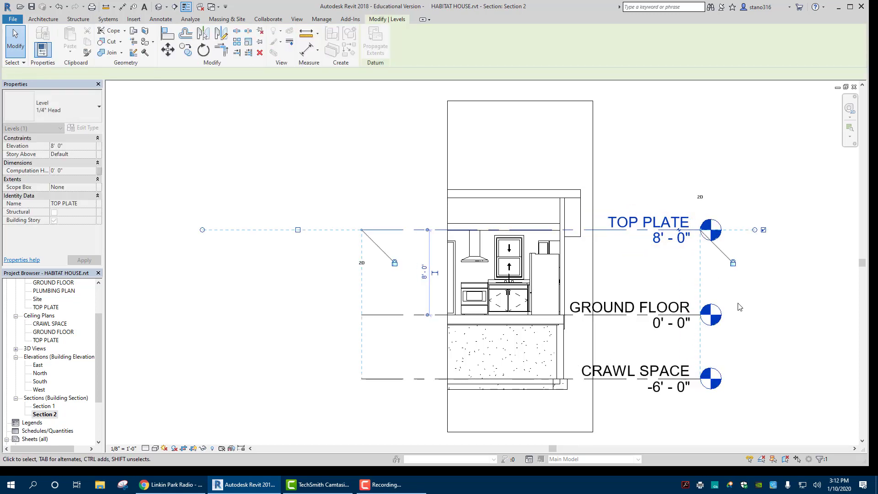
{"action": "left_click", "coordinate": [762, 308]}
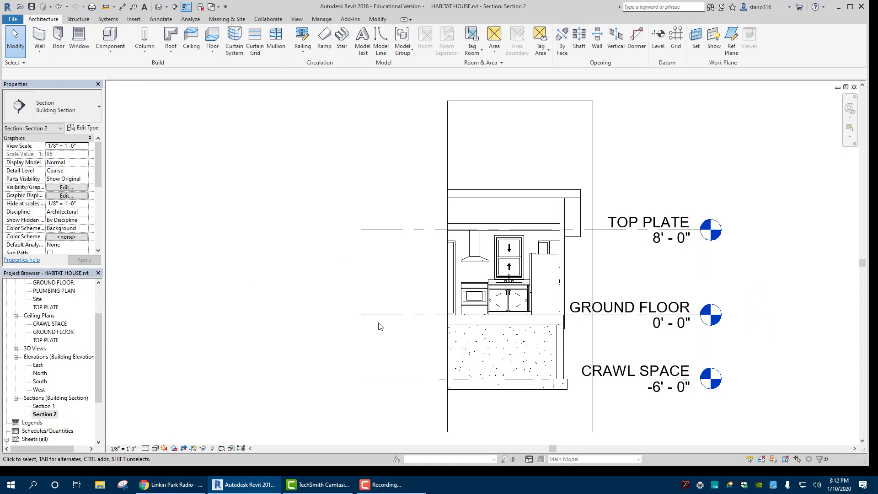
{"action": "scroll", "coordinate": [485, 277], "scroll_direction": "up", "scroll_amount": 3}
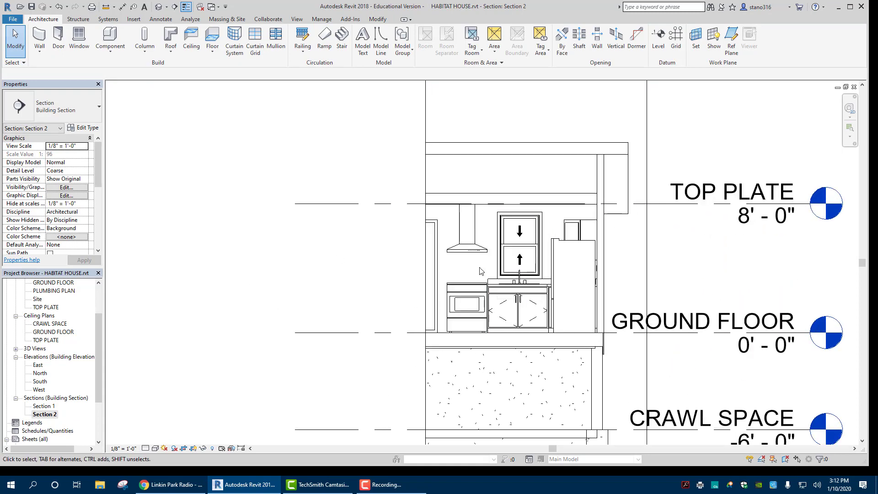
{"action": "scroll", "coordinate": [274, 285], "scroll_direction": "down", "scroll_amount": 3}
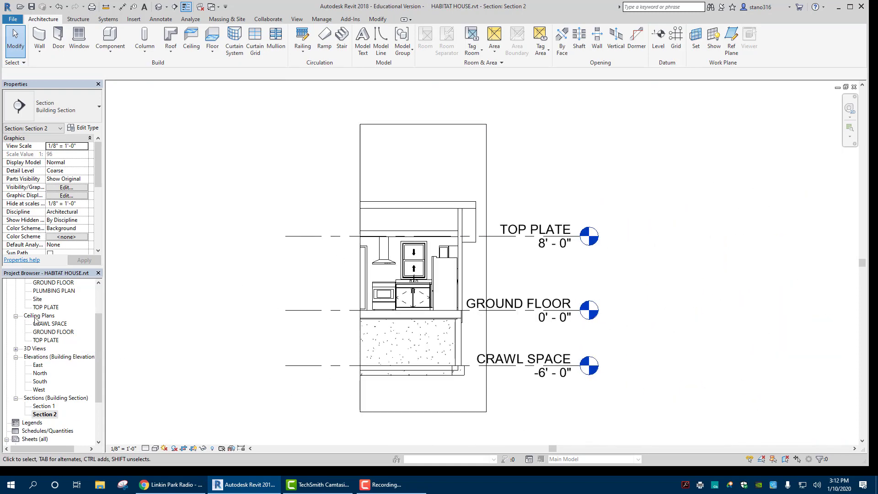
Step: Return to the GROUND FLOOR plan and draw a horizontal north-facing building section just below the range, from outside the west wall past the kitchen
{"action": "scroll", "coordinate": [37, 296], "scroll_direction": "down", "scroll_amount": 1}
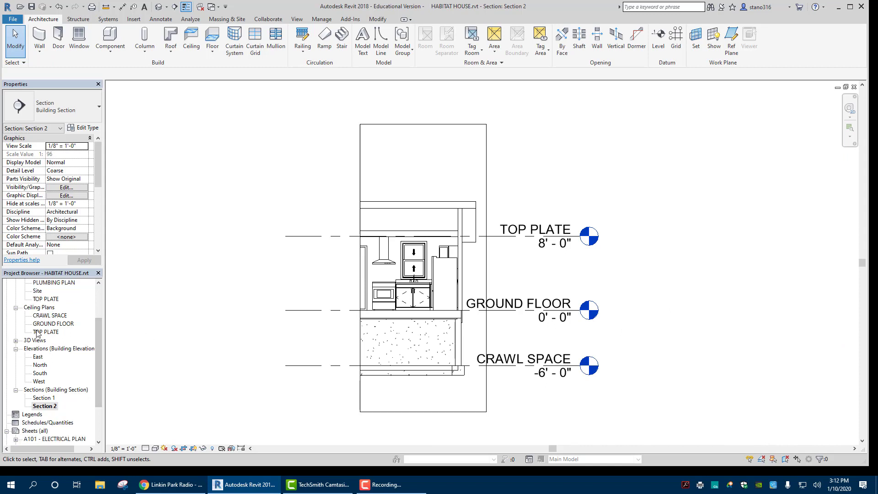
{"action": "scroll", "coordinate": [38, 330], "scroll_direction": "down", "scroll_amount": 1}
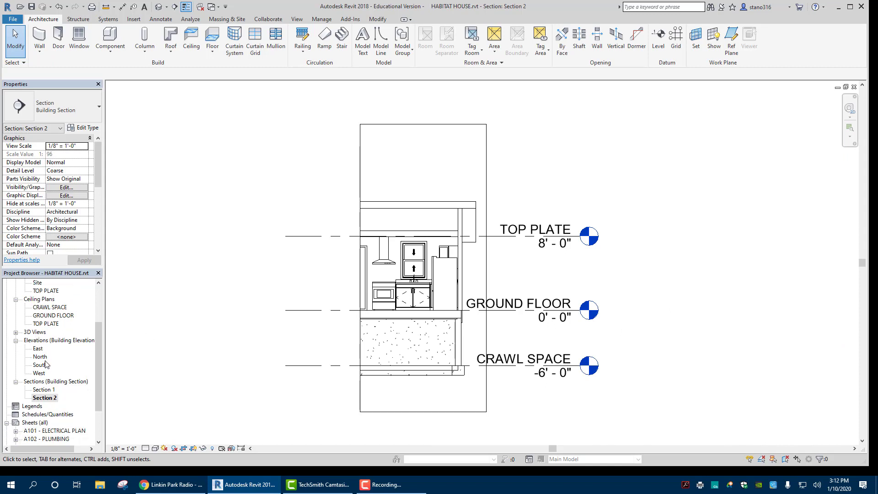
{"action": "scroll", "coordinate": [46, 364], "scroll_direction": "up", "scroll_amount": 5}
{"action": "double_click", "coordinate": [52, 307]}
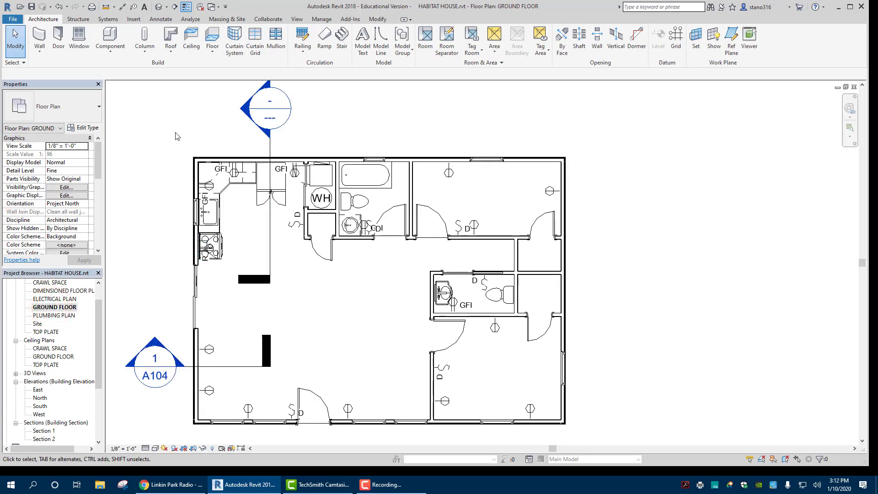
{"action": "left_click", "coordinate": [175, 7]}
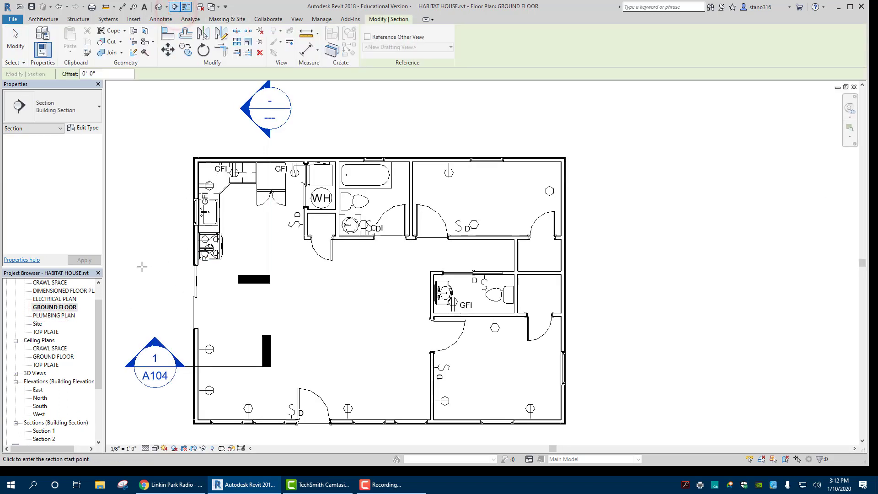
{"action": "left_click", "coordinate": [142, 267]}
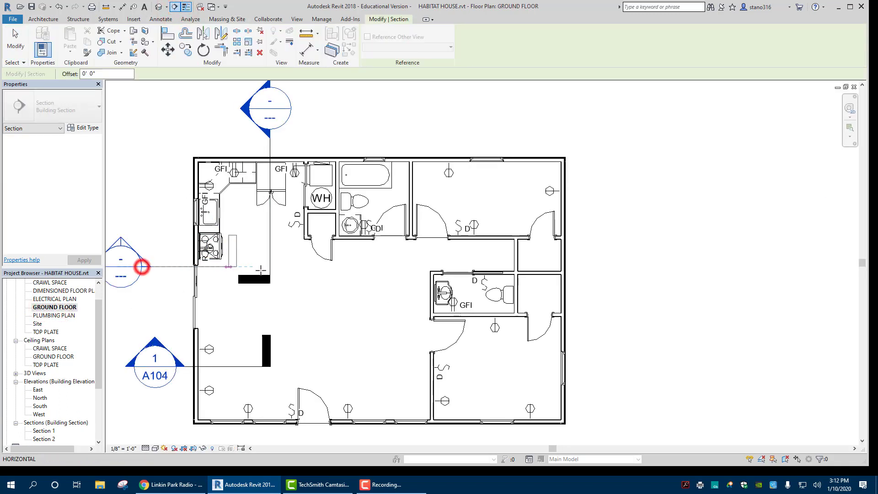
{"action": "left_click", "coordinate": [293, 266]}
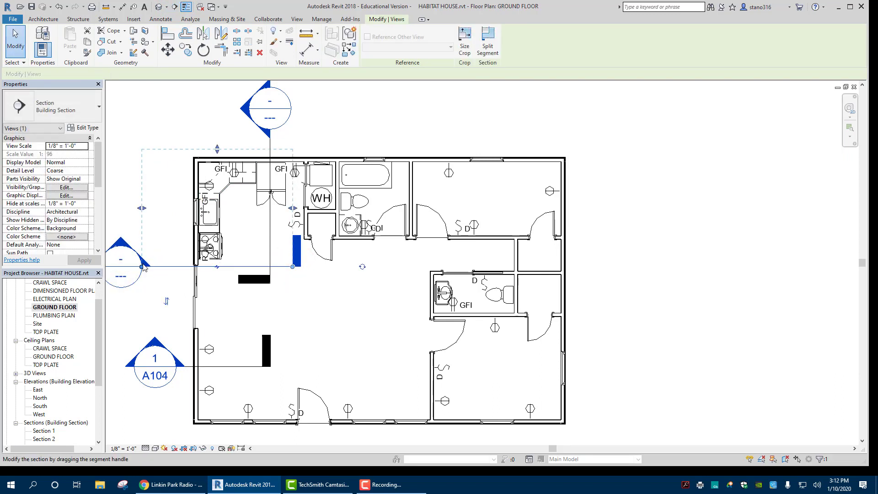
Step: Pull the horizontal section's head and west crop boundary in closer to the west wall
{"action": "left_click_drag", "start_coordinate": [143, 269], "coordinate": [174, 267]}
{"action": "left_click_drag", "start_coordinate": [142, 209], "coordinate": [189, 210]}
{"action": "left_click", "coordinate": [156, 133]}
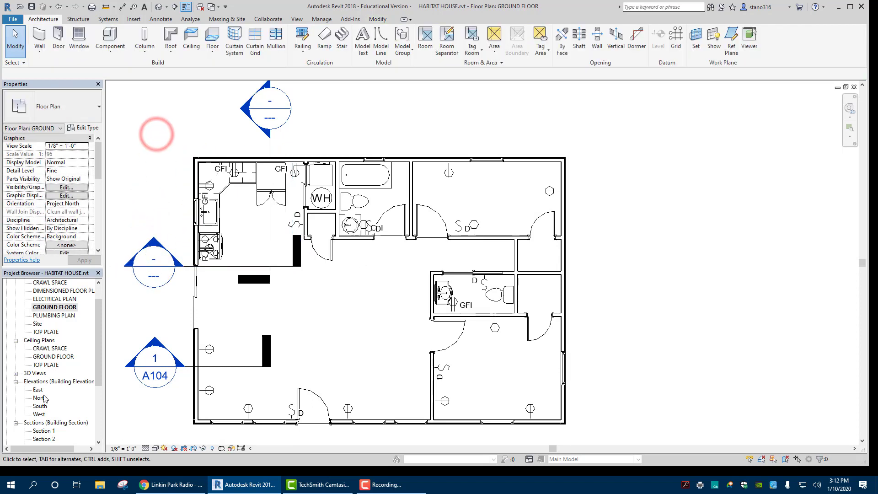
Step: Open the new Section 3 view showing the kitchen's north wall cabinets
{"action": "scroll", "coordinate": [55, 419], "scroll_direction": "down", "scroll_amount": 1}
{"action": "double_click", "coordinate": [46, 422]}
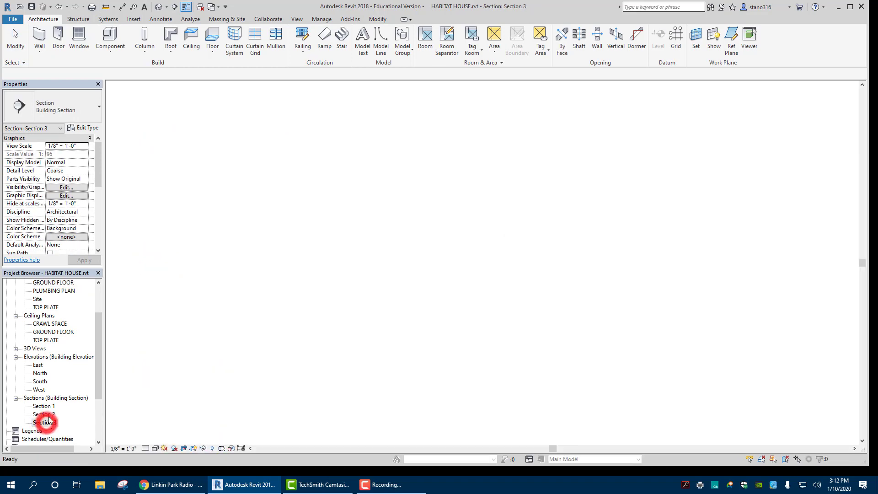
{"action": "scroll", "coordinate": [411, 293], "scroll_direction": "up", "scroll_amount": 5}
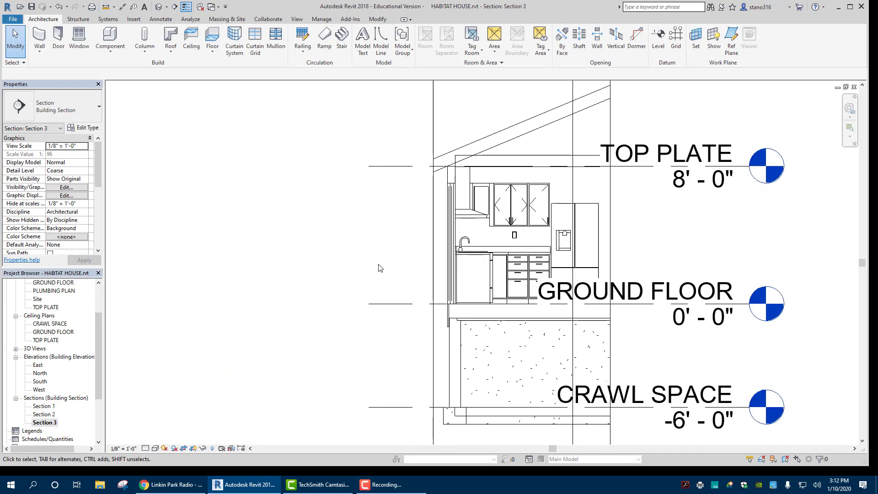
{"action": "scroll", "coordinate": [379, 264], "scroll_direction": "down", "scroll_amount": 3}
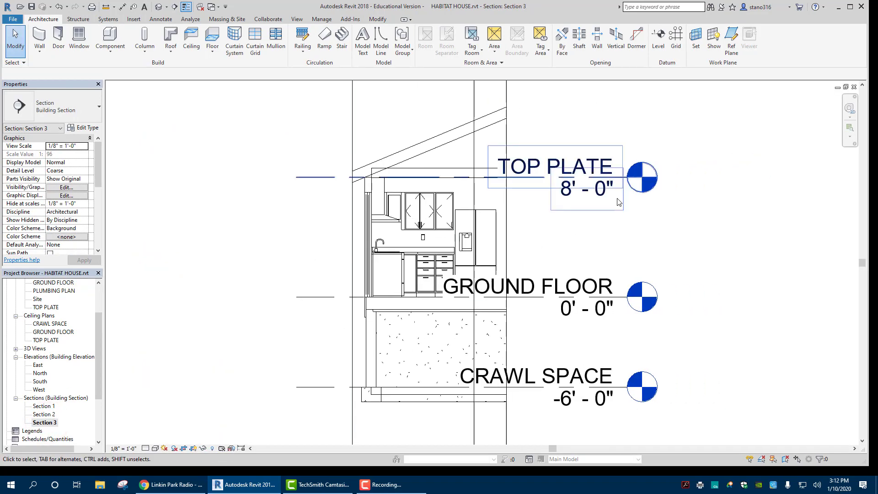
Step: Stretch the aligned level lines in Section 3 outward until the level names clear the crop region
{"action": "left_click", "coordinate": [609, 180]}
{"action": "left_click_drag", "start_coordinate": [609, 179], "coordinate": [694, 177]}
{"action": "left_click", "coordinate": [177, 315]}
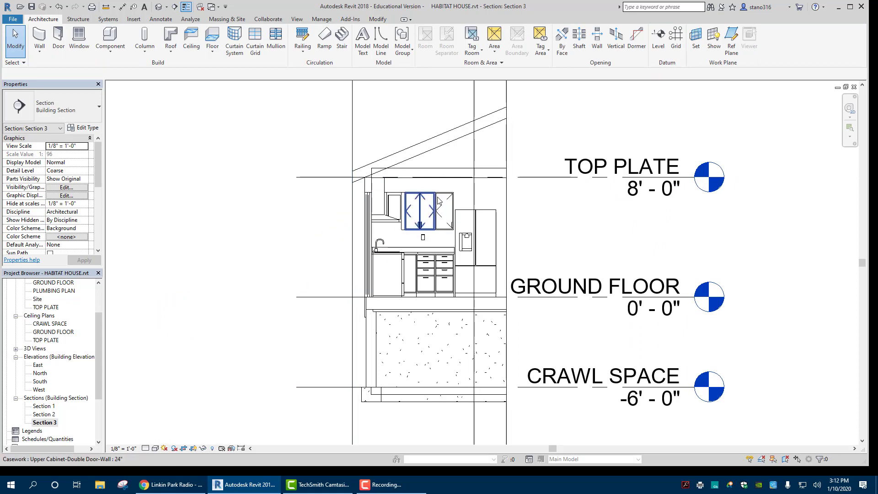
{"action": "scroll", "coordinate": [227, 250], "scroll_direction": "down", "scroll_amount": 1}
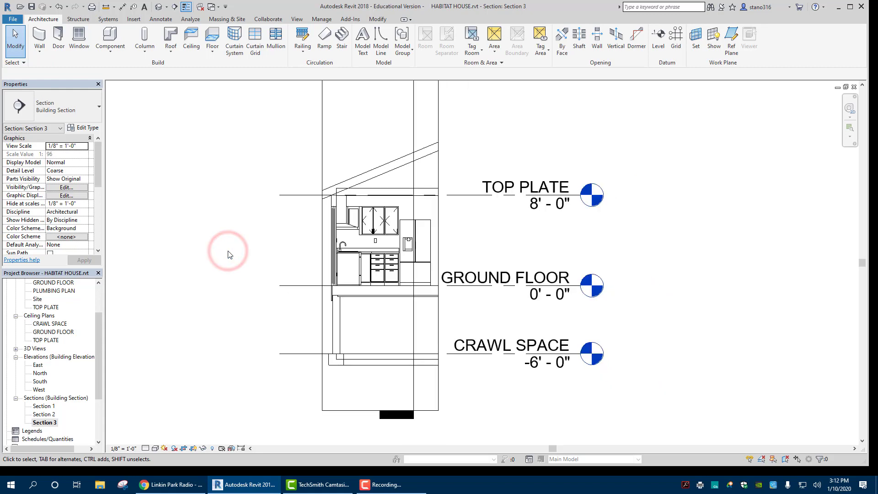
{"action": "scroll", "coordinate": [234, 326], "scroll_direction": "down", "scroll_amount": 1}
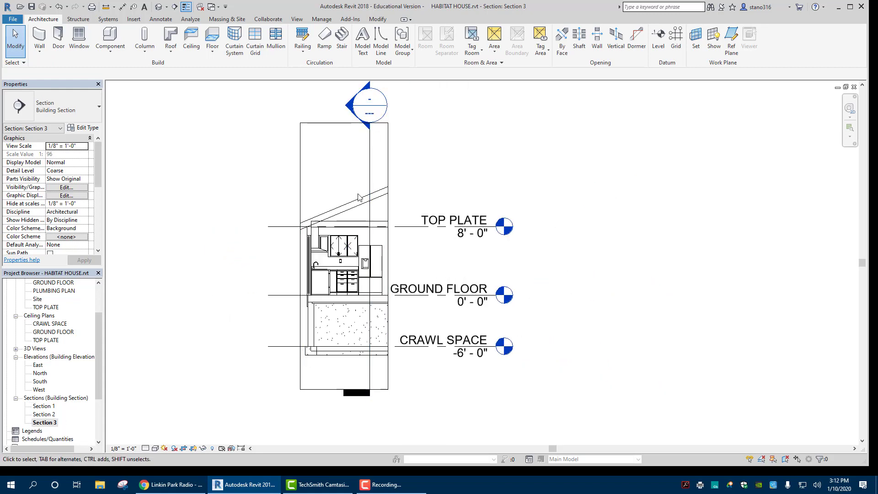
Step: Hide the crossing Section 2 marker in the Section 3 view
{"action": "left_click", "coordinate": [369, 164]}
{"action": "right_click", "coordinate": [369, 164]}
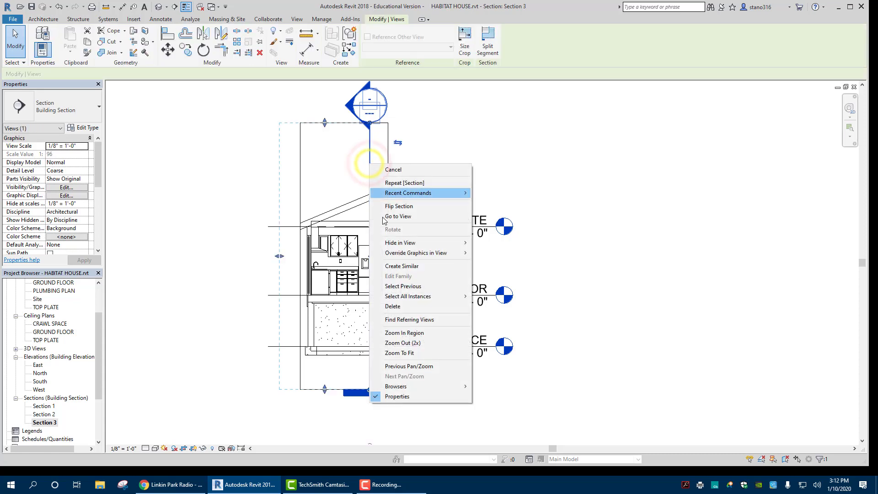
{"action": "mouse_move", "coordinate": [398, 242]}
{"action": "left_click", "coordinate": [493, 243]}
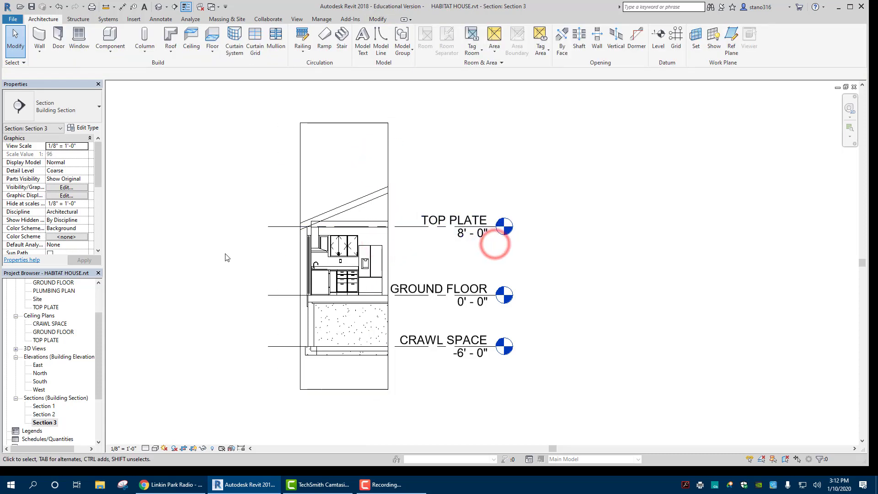
{"action": "scroll", "coordinate": [221, 283], "scroll_direction": "up", "scroll_amount": 2}
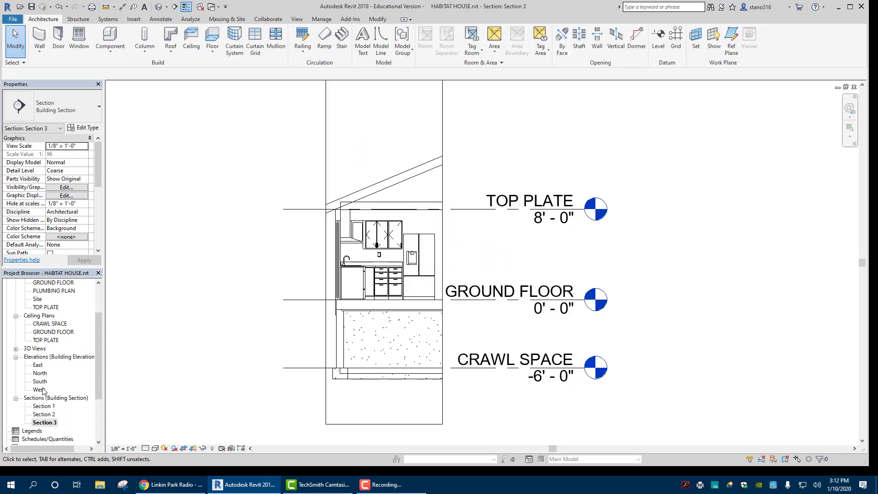
Step: Open the Section 2 view and hide the crossing Section 3 marker in it
{"action": "double_click", "coordinate": [42, 406]}
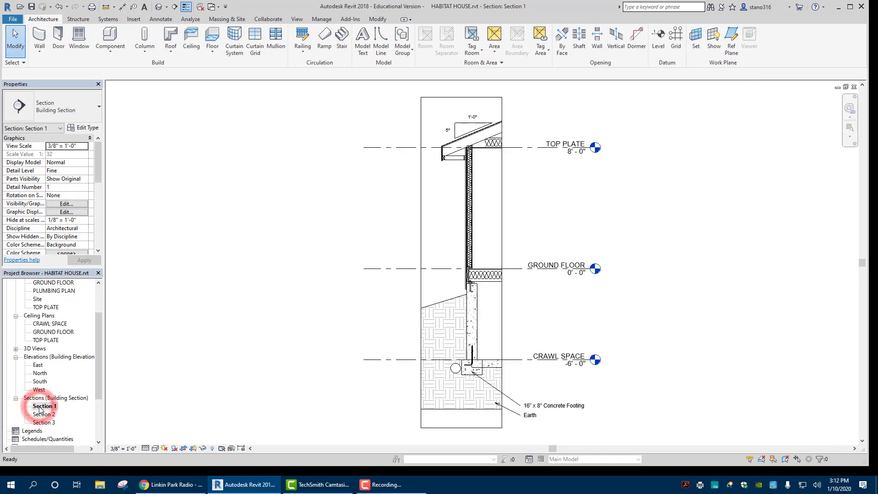
{"action": "double_click", "coordinate": [42, 415]}
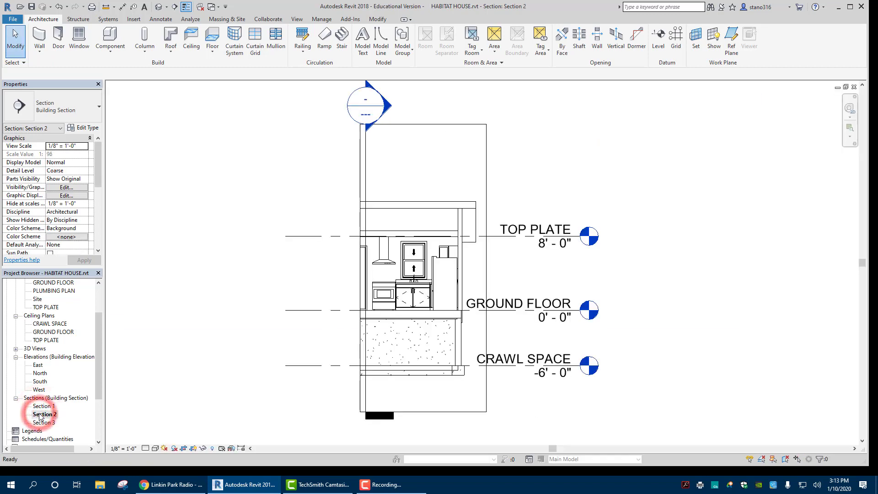
{"action": "left_click", "coordinate": [366, 172]}
{"action": "right_click", "coordinate": [366, 173]}
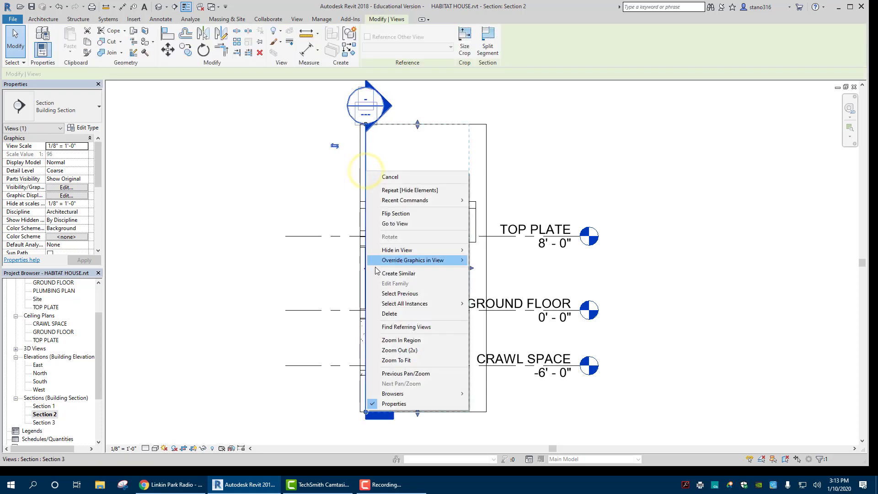
{"action": "left_click", "coordinate": [386, 251]}
{"action": "left_click", "coordinate": [499, 251]}
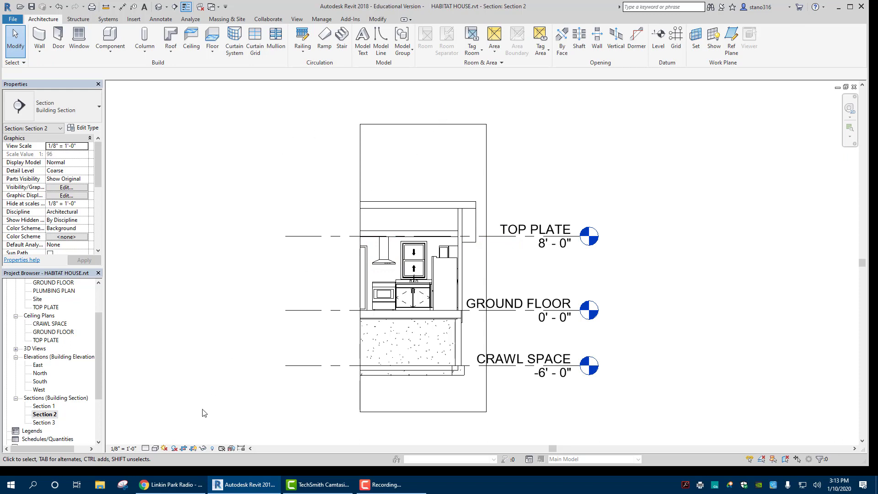
{"action": "left_click", "coordinate": [196, 448]}
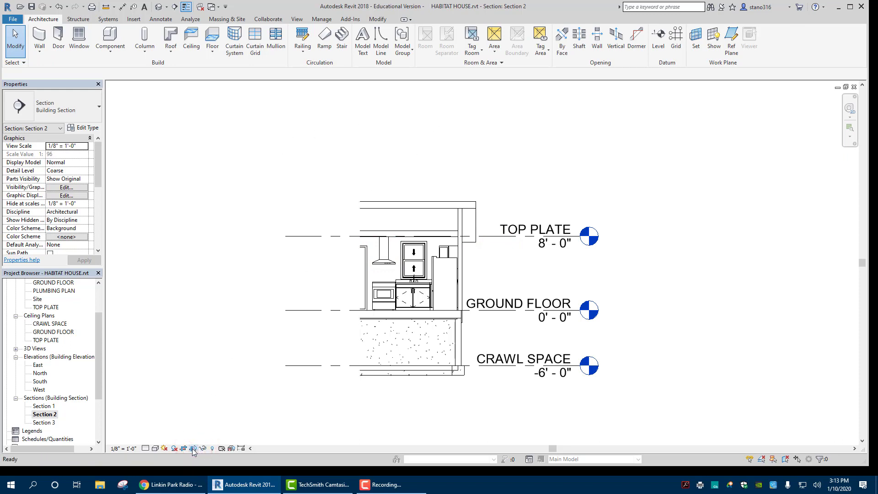
{"action": "left_click", "coordinate": [194, 449]}
{"action": "left_click", "coordinate": [411, 124]}
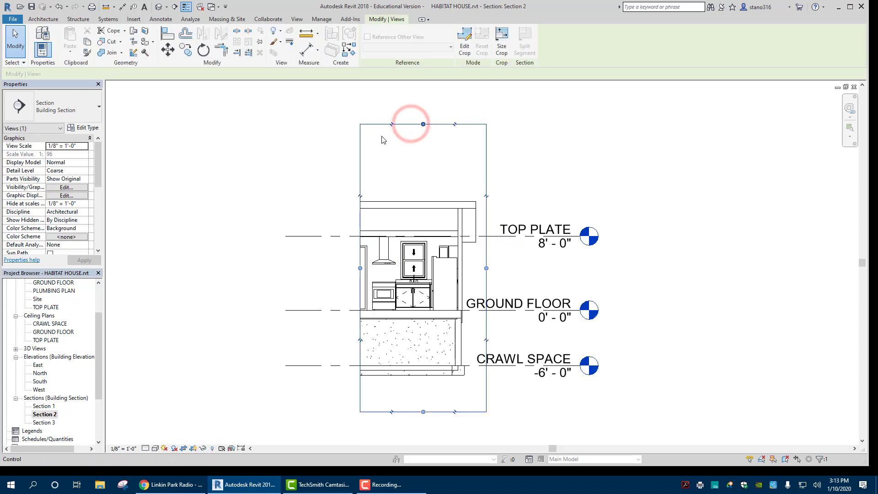
{"action": "left_click", "coordinate": [281, 182]}
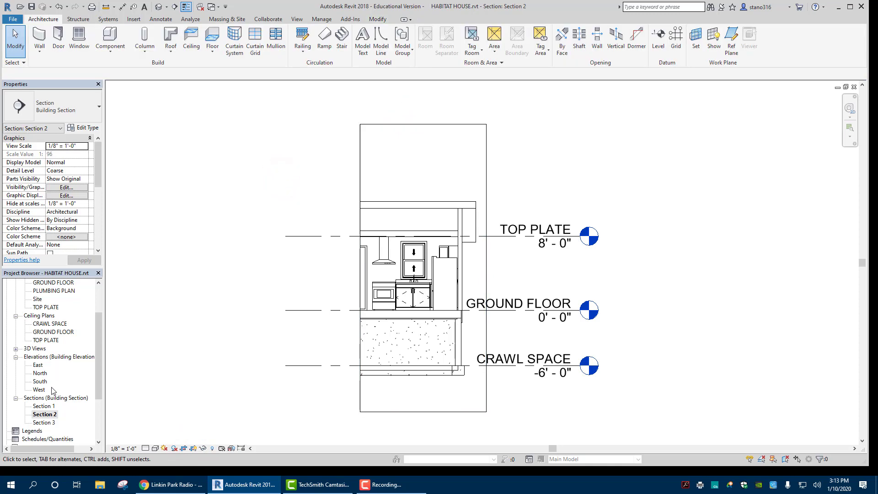
Step: Open the A104 - WALL SECTIONS sheet and place Section 2 in its upper-left corner
{"action": "scroll", "coordinate": [52, 390], "scroll_direction": "down", "scroll_amount": 3}
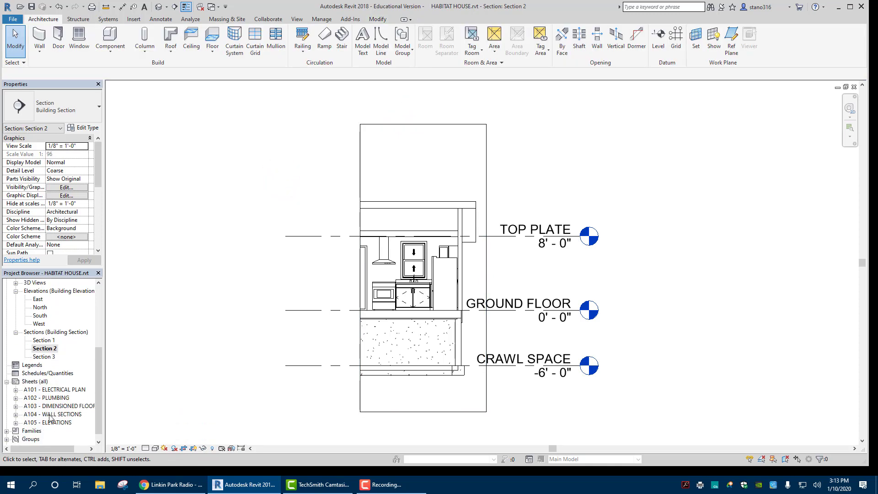
{"action": "double_click", "coordinate": [52, 415]}
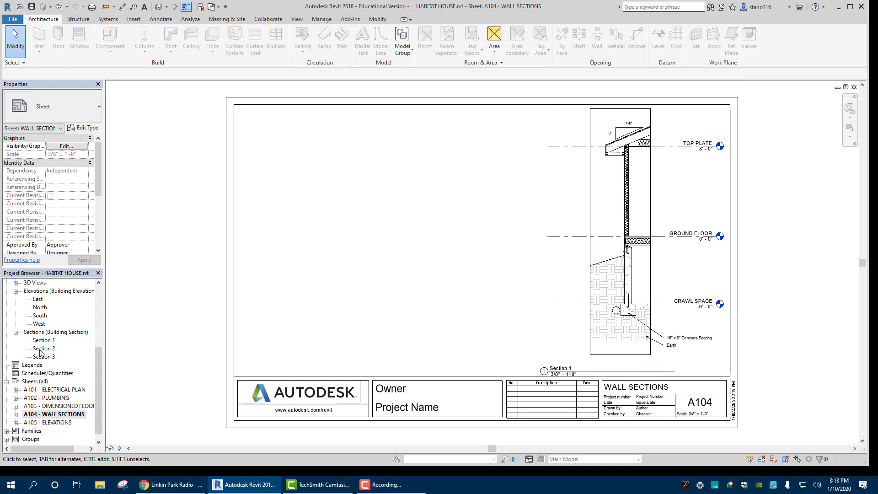
{"action": "left_click_drag", "start_coordinate": [40, 350], "coordinate": [308, 212]}
{"action": "left_click", "coordinate": [359, 185]}
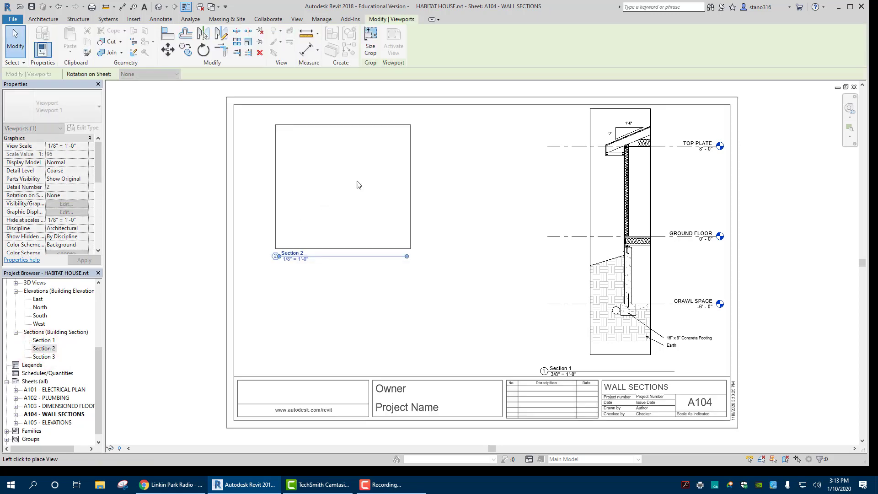
{"action": "left_click", "coordinate": [328, 177]}
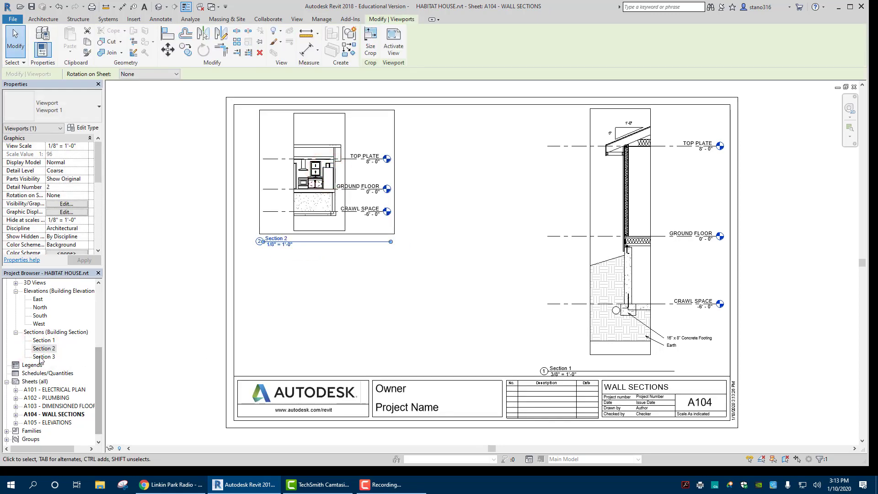
Step: Place Section 3 on the sheet between Section 2 and Section 1, level with Section 2
{"action": "left_click_drag", "start_coordinate": [39, 357], "coordinate": [135, 374]}
{"action": "left_click_drag", "start_coordinate": [317, 318], "coordinate": [319, 300]}
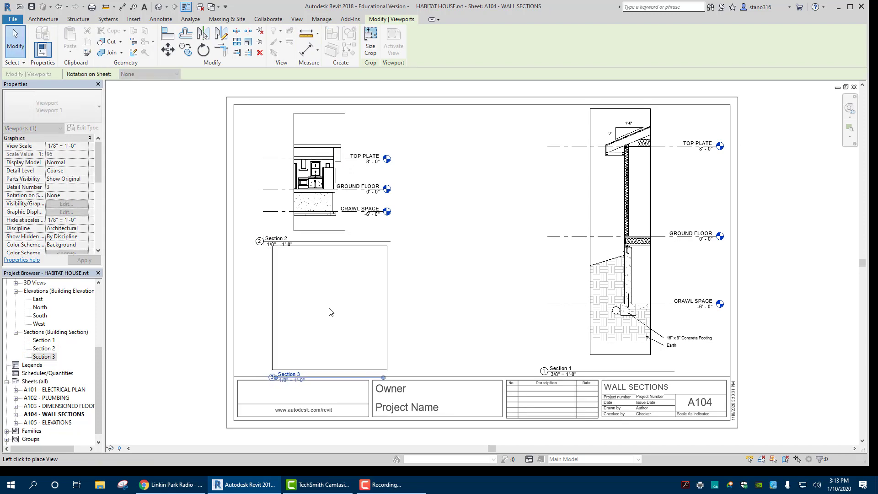
{"action": "left_click", "coordinate": [478, 173]}
{"action": "left_click", "coordinate": [377, 304]}
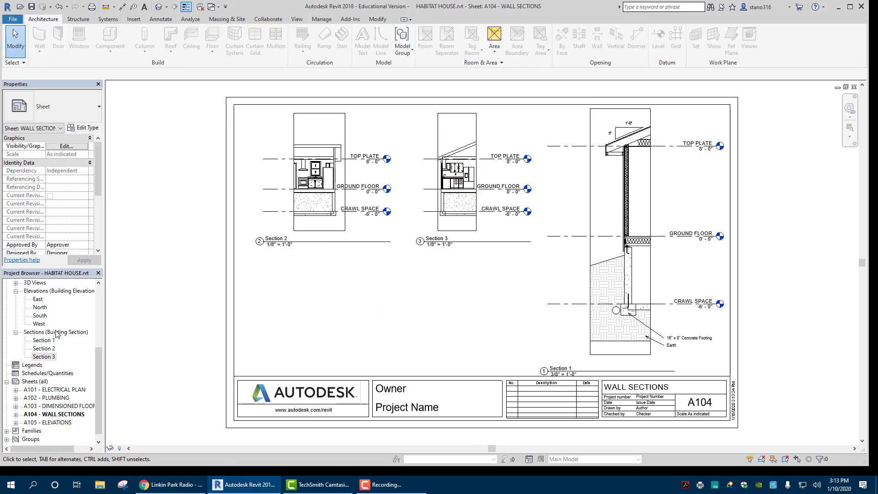
Step: In the ground floor plan, draw a west-looking section through the bathroom with the tub and pull its depth in to that room's west wall
{"action": "scroll", "coordinate": [50, 348], "scroll_direction": "up", "scroll_amount": 3}
{"action": "double_click", "coordinate": [48, 307]}
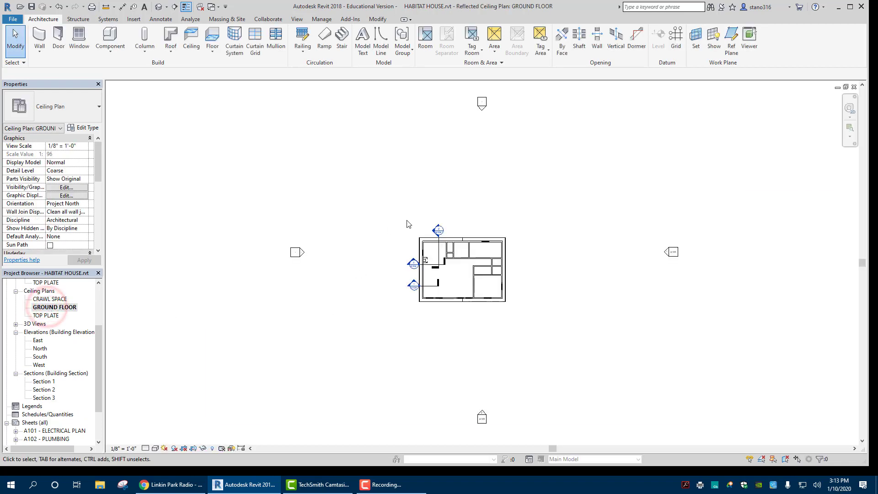
{"action": "scroll", "coordinate": [49, 303], "scroll_direction": "up", "scroll_amount": 4}
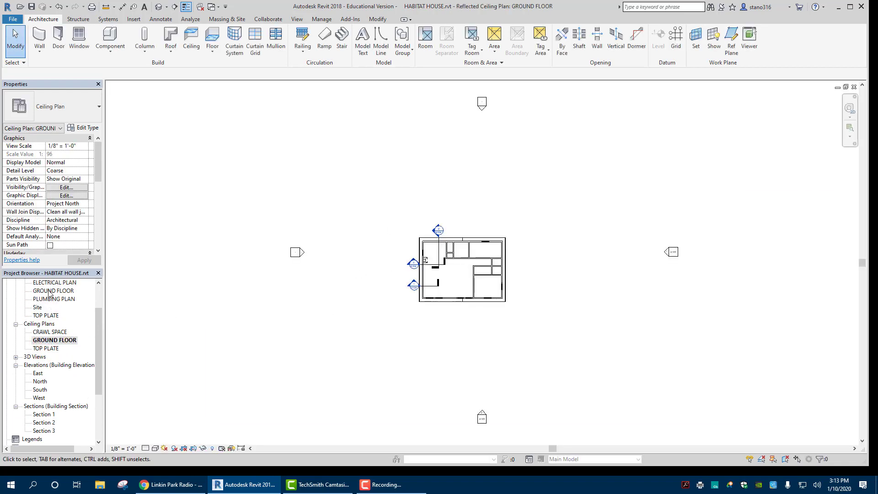
{"action": "double_click", "coordinate": [49, 290]}
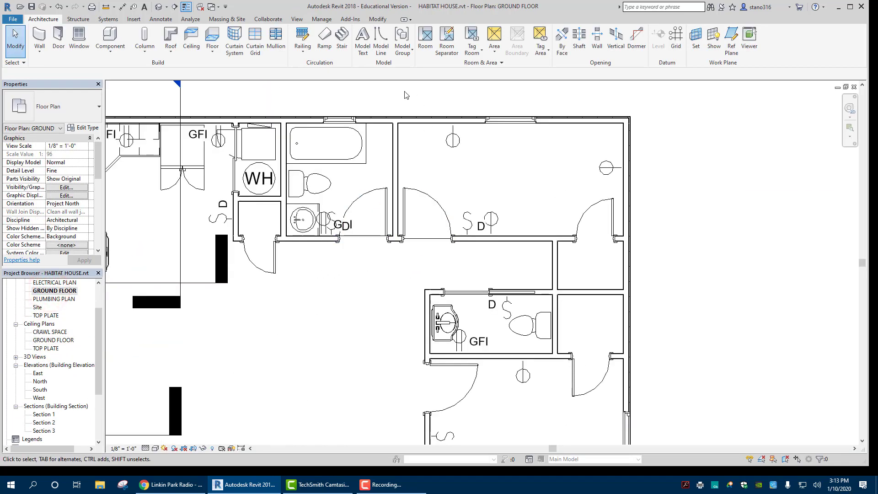
{"action": "left_click", "coordinate": [174, 8]}
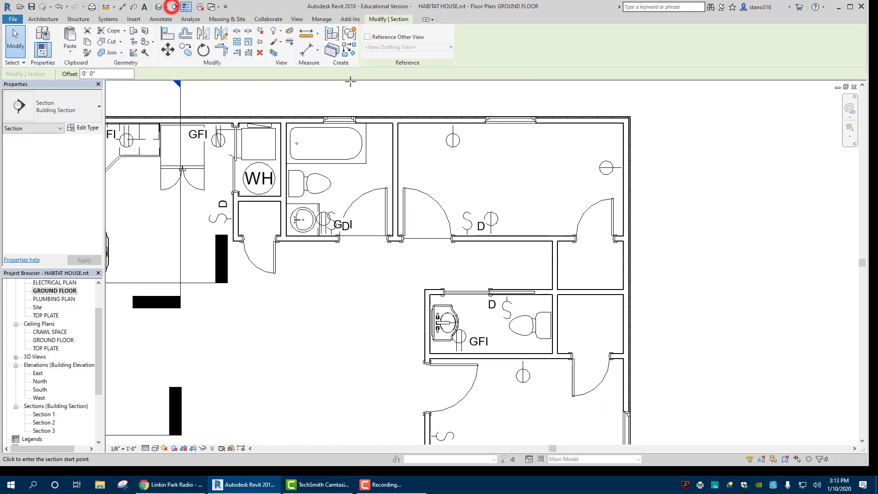
{"action": "left_click", "coordinate": [378, 93]}
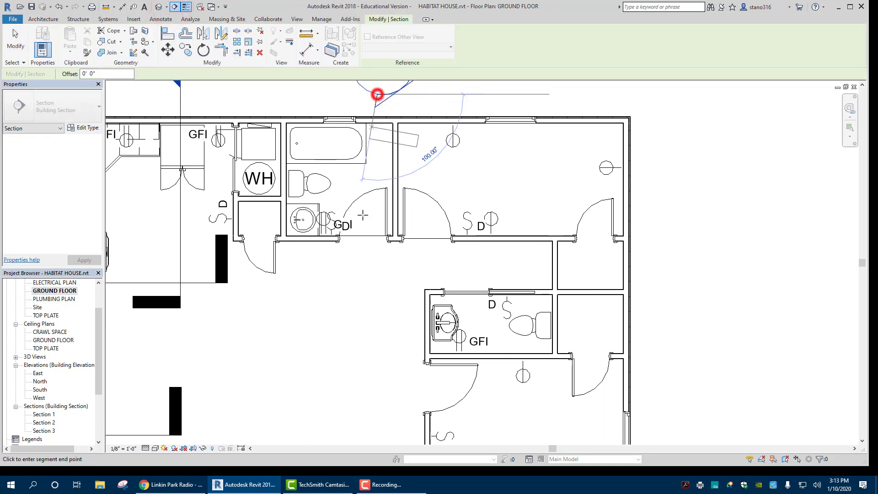
{"action": "left_click", "coordinate": [377, 282]}
{"action": "left_click", "coordinate": [324, 134]}
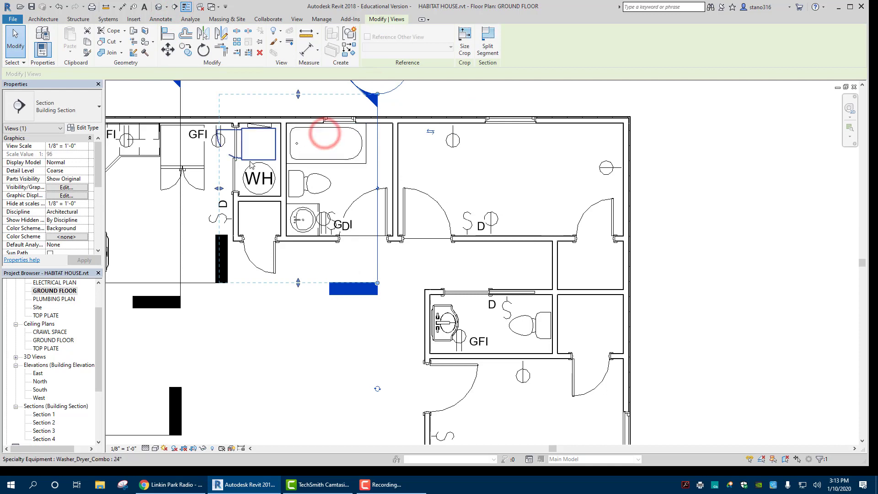
{"action": "left_click_drag", "start_coordinate": [219, 189], "coordinate": [284, 182]}
{"action": "left_click", "coordinate": [279, 330]}
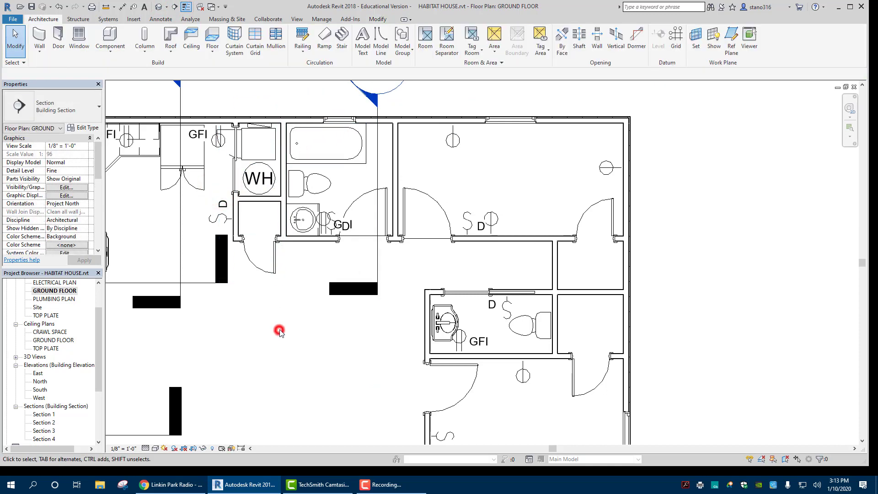
Step: Open the new Section 4 view showing the bathroom's vanity and toilet
{"action": "scroll", "coordinate": [45, 413], "scroll_direction": "down", "scroll_amount": 1}
{"action": "double_click", "coordinate": [44, 422]}
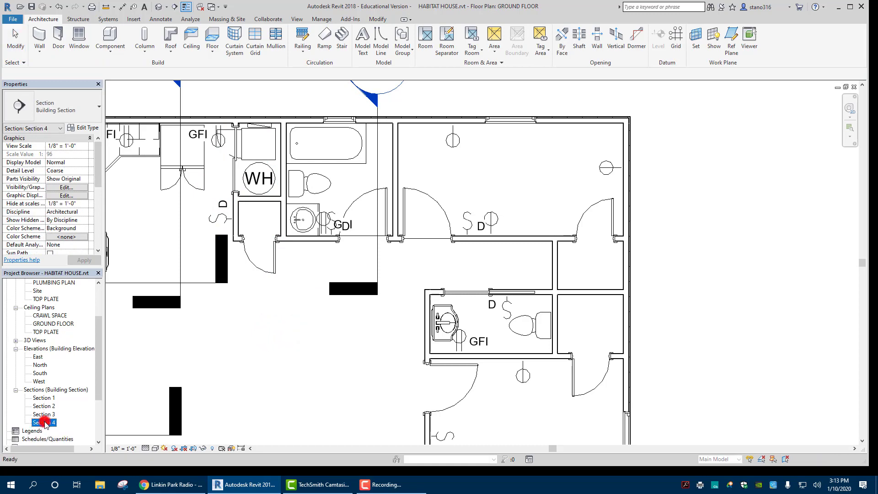
{"action": "scroll", "coordinate": [401, 291], "scroll_direction": "up", "scroll_amount": 3}
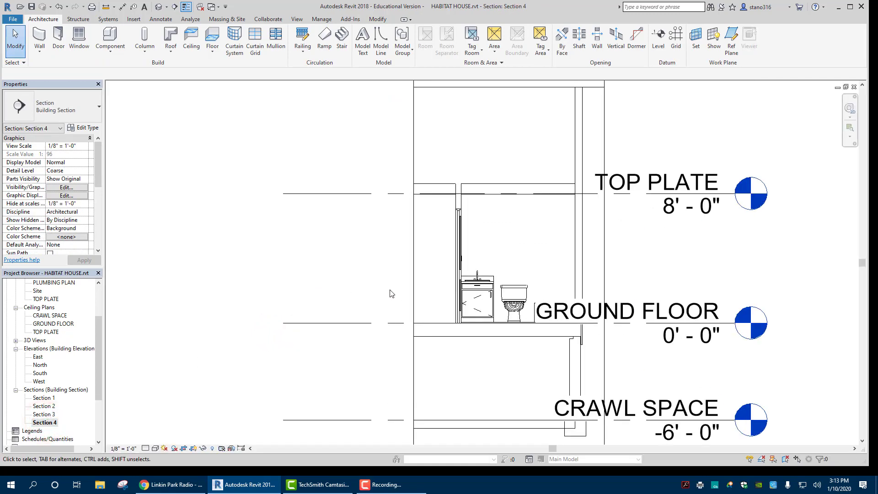
{"action": "scroll", "coordinate": [722, 293], "scroll_direction": "down", "scroll_amount": 4}
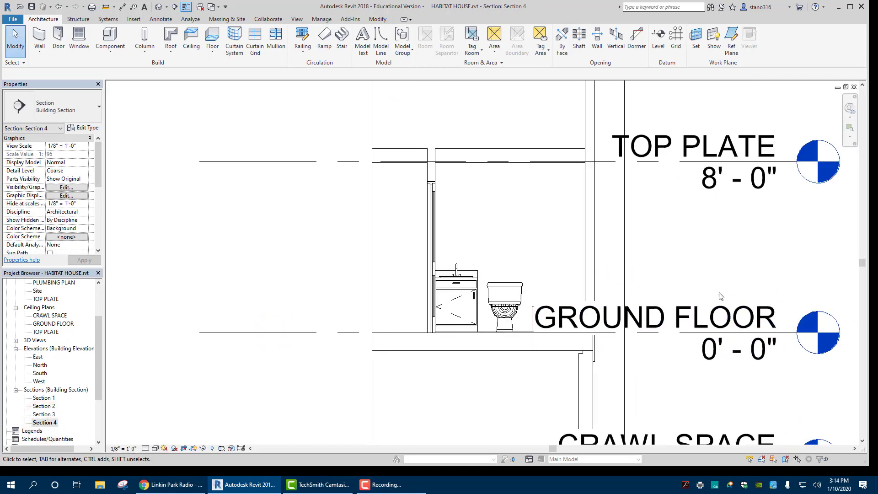
{"action": "scroll", "coordinate": [622, 300], "scroll_direction": "down", "scroll_amount": 2}
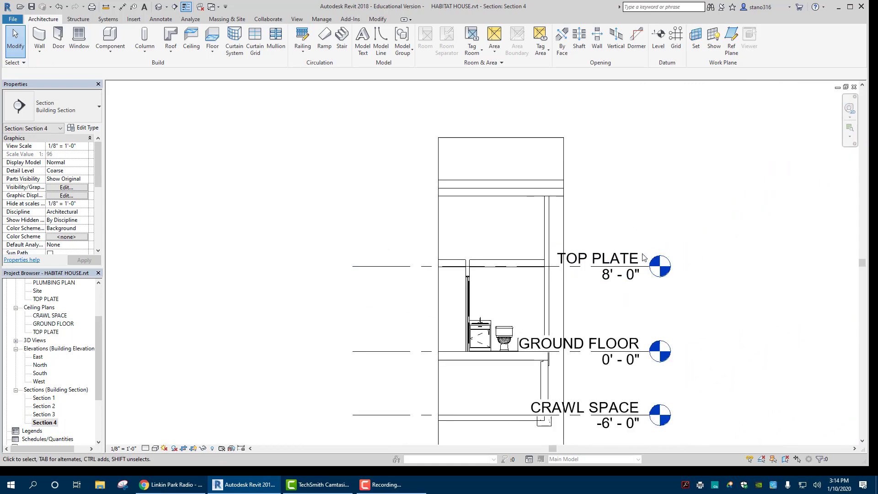
Step: Stretch the aligned level lines in Section 4 outward until the level names clear the crop region
{"action": "left_click", "coordinate": [617, 267]}
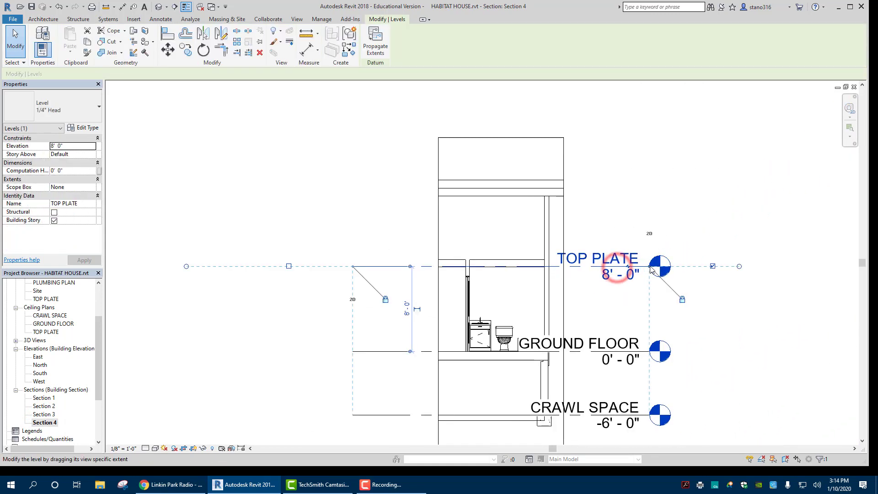
{"action": "left_click_drag", "start_coordinate": [660, 266], "coordinate": [695, 267]}
{"action": "left_click", "coordinate": [627, 214]}
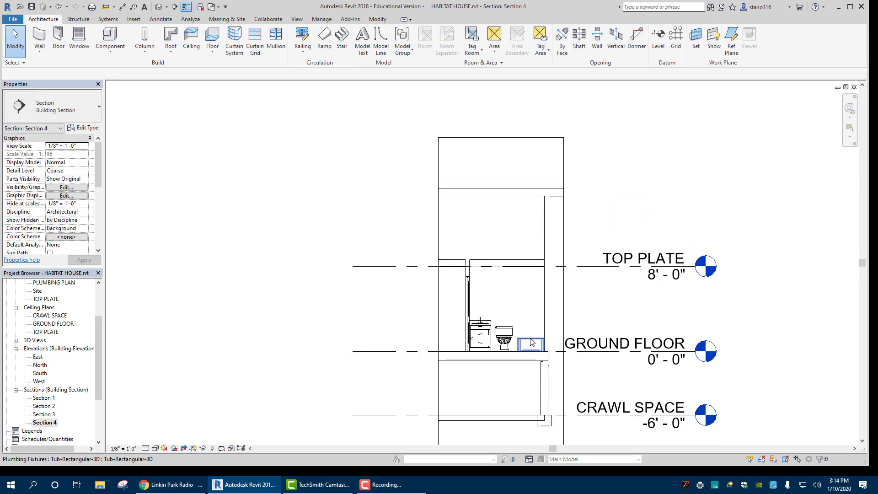
{"action": "scroll", "coordinate": [398, 350], "scroll_direction": "up", "scroll_amount": 1}
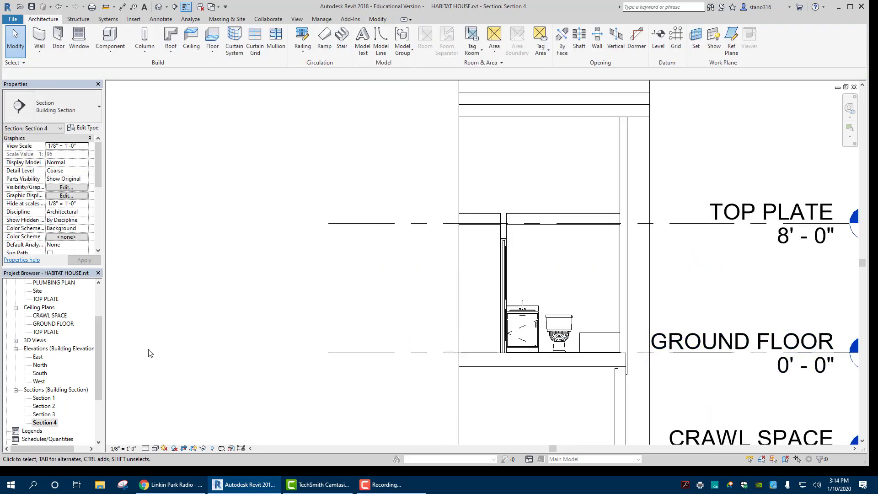
{"action": "scroll", "coordinate": [268, 325], "scroll_direction": "down", "scroll_amount": 1}
{"action": "scroll", "coordinate": [324, 320], "scroll_direction": "down", "scroll_amount": 1}
{"action": "scroll", "coordinate": [46, 430], "scroll_direction": "down", "scroll_amount": 1}
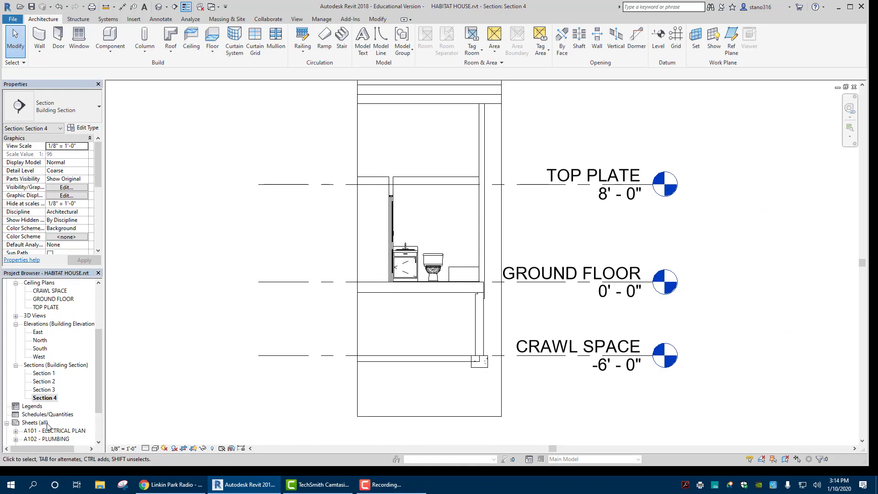
Step: Place Section 4 on the A104 - WALL SECTIONS sheet below Section 2
{"action": "scroll", "coordinate": [47, 426], "scroll_direction": "down", "scroll_amount": 2}
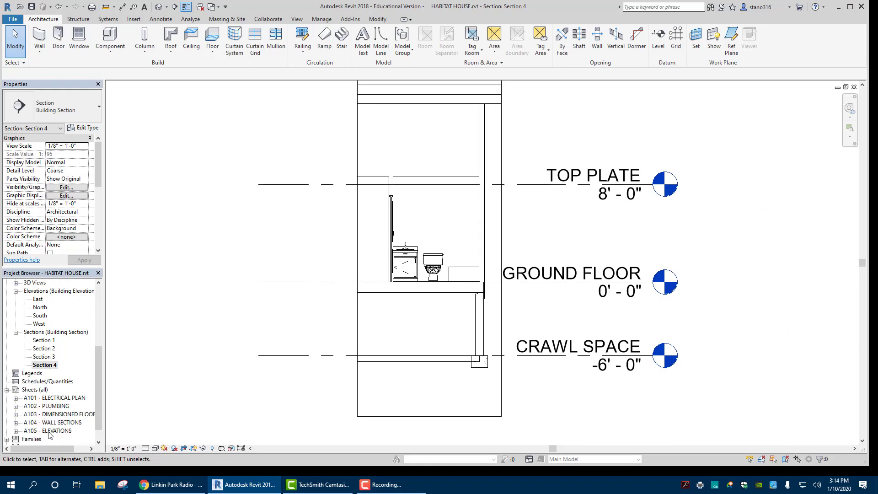
{"action": "double_click", "coordinate": [52, 423]}
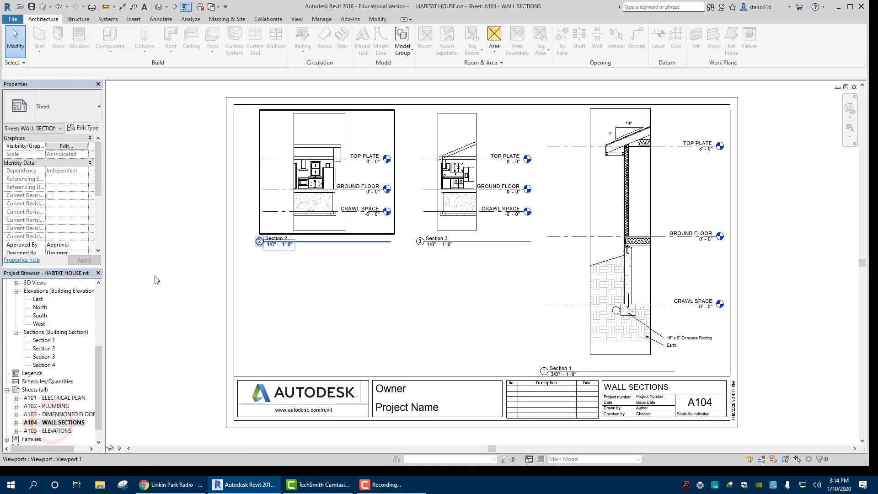
{"action": "left_click_drag", "start_coordinate": [45, 369], "coordinate": [381, 311]}
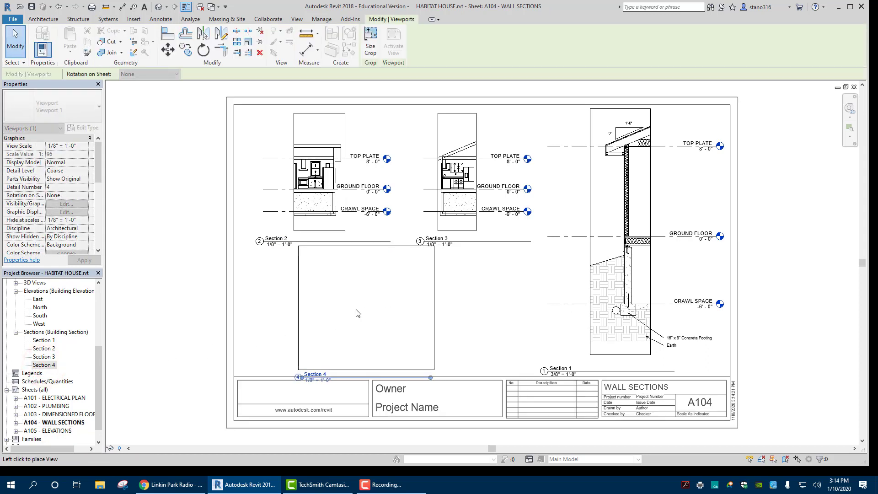
{"action": "left_click", "coordinate": [339, 305]}
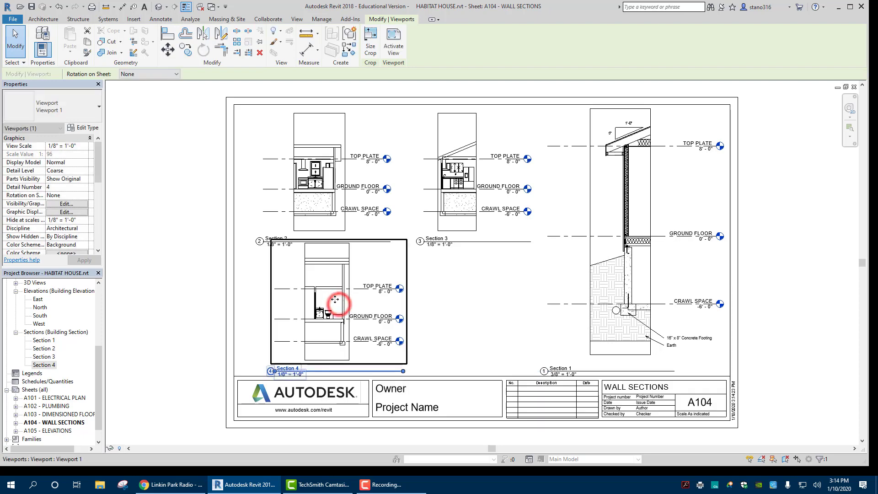
{"action": "left_click", "coordinate": [249, 299]}
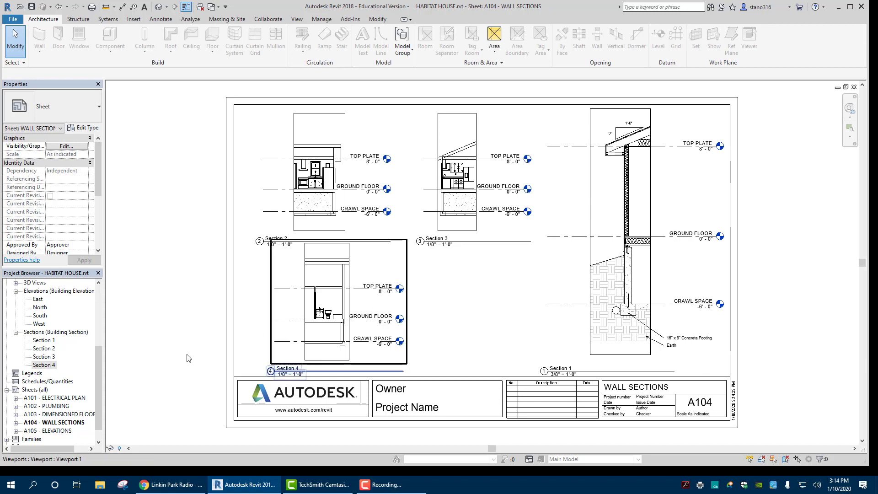
Step: In the North elevation, hide the individual Section 4 and Section 2 markers from the view
{"action": "double_click", "coordinate": [54, 430]}
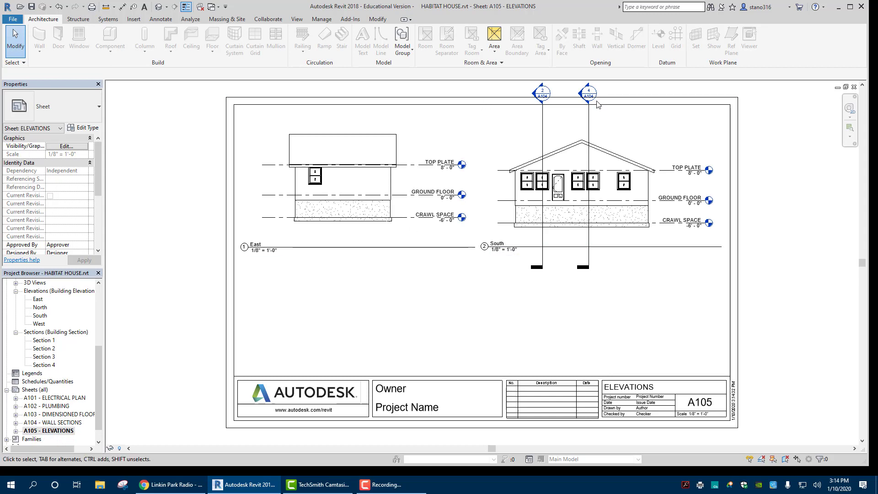
{"action": "double_click", "coordinate": [37, 300]}
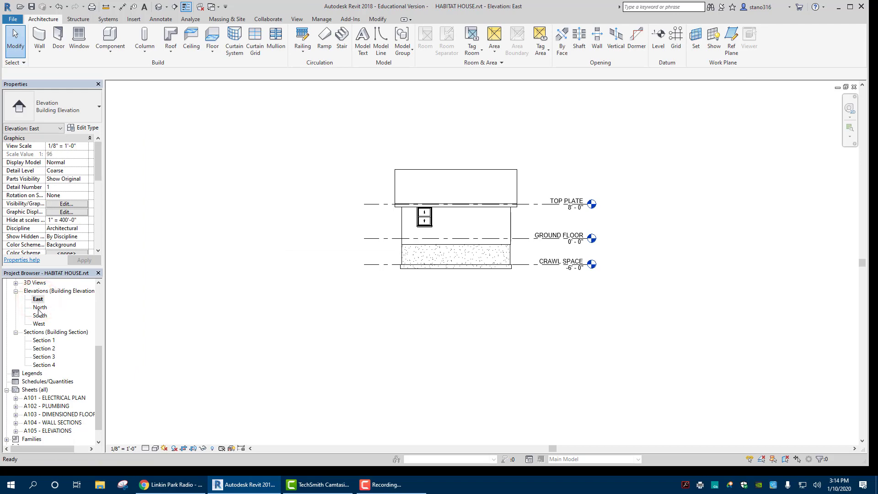
{"action": "double_click", "coordinate": [39, 307]}
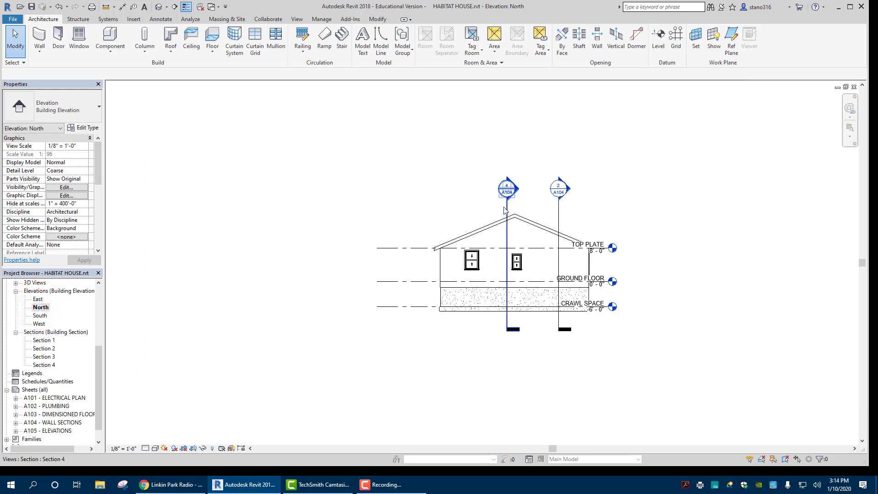
{"action": "right_click", "coordinate": [504, 210]}
{"action": "left_click", "coordinate": [526, 287]}
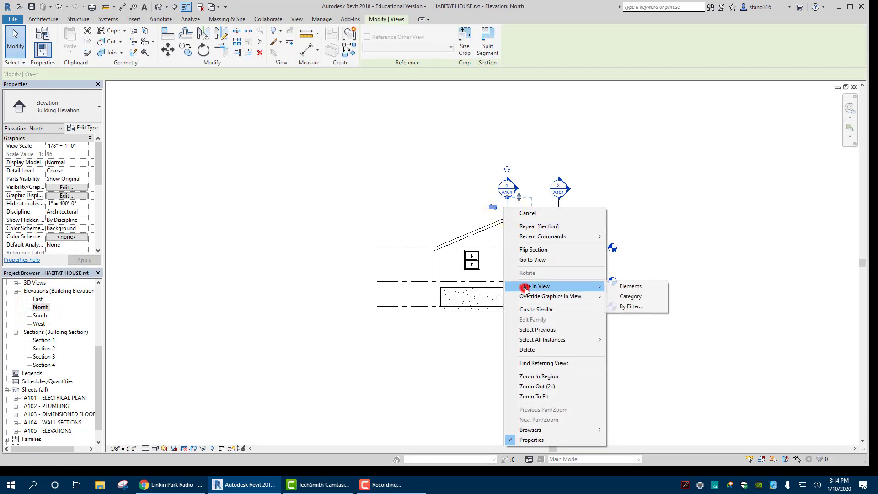
{"action": "left_click", "coordinate": [626, 288]}
{"action": "right_click", "coordinate": [559, 217]}
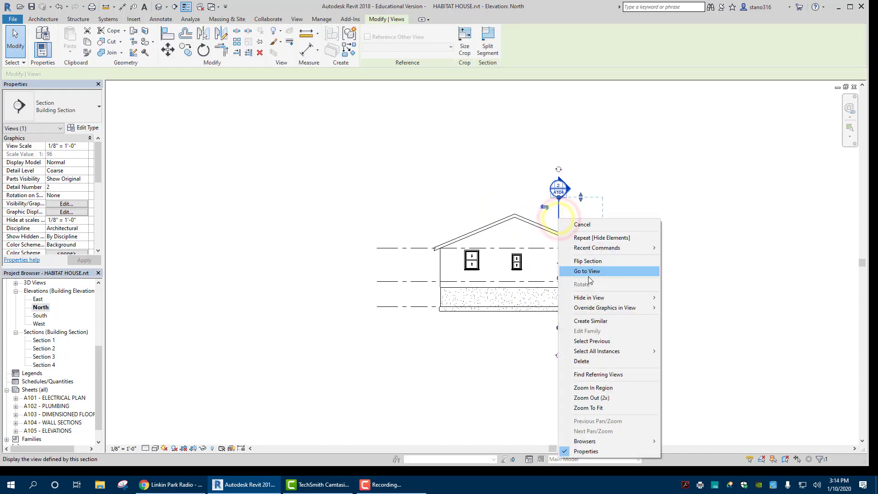
{"action": "left_click", "coordinate": [592, 298]}
{"action": "left_click", "coordinate": [672, 297]}
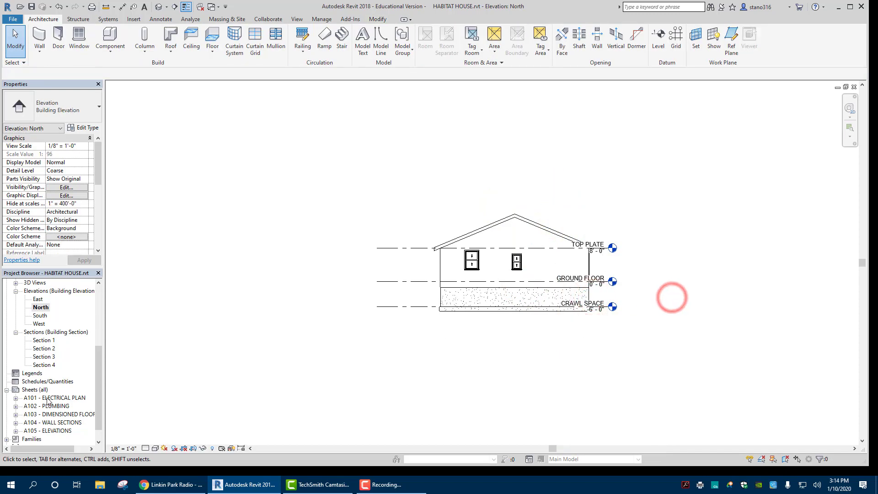
Step: On the A105 - ELEVATIONS sheet, activate the South elevation viewport and hide its Section 2 and Section 4 markers as elements
{"action": "double_click", "coordinate": [44, 430]}
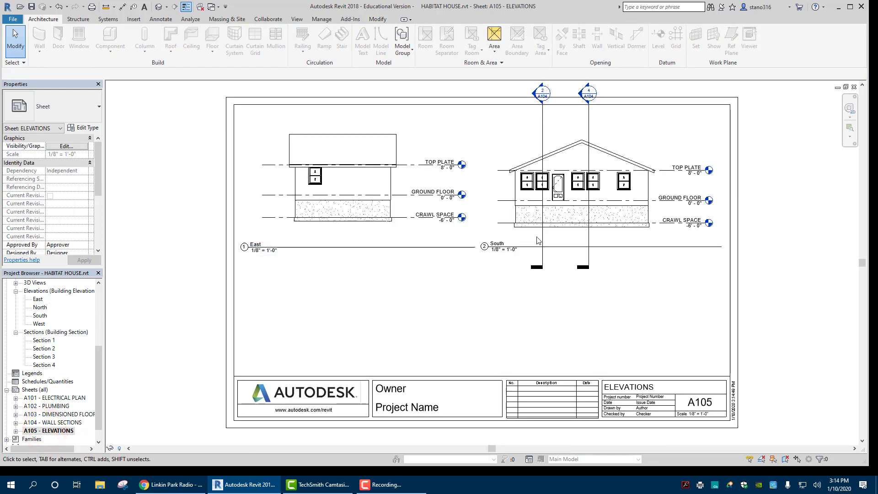
{"action": "double_click", "coordinate": [543, 131]}
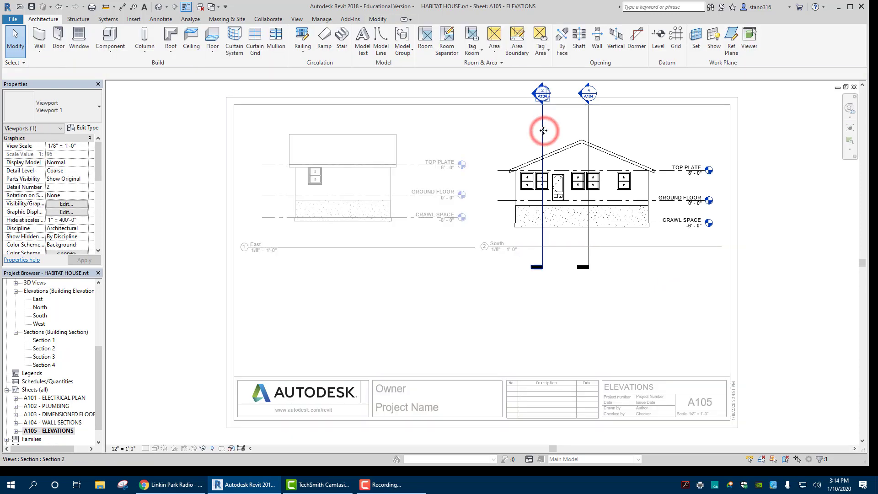
{"action": "left_click", "coordinate": [544, 131]}
{"action": "right_click", "coordinate": [544, 131]}
{"action": "mouse_move", "coordinate": [567, 223]}
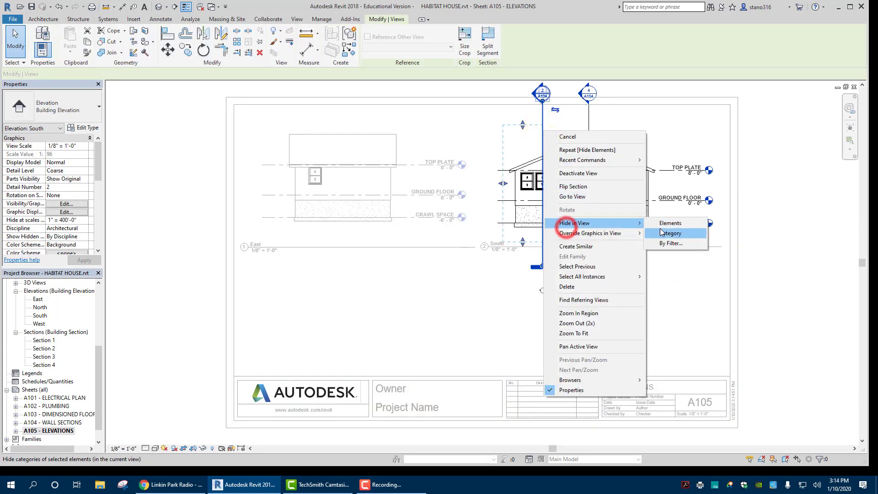
{"action": "left_click", "coordinate": [662, 233]}
{"action": "left_click", "coordinate": [589, 125]}
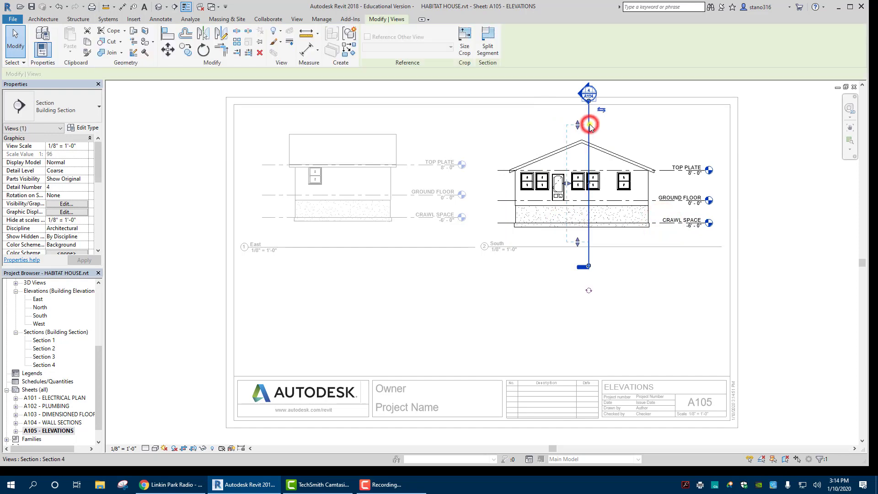
{"action": "right_click", "coordinate": [590, 124]}
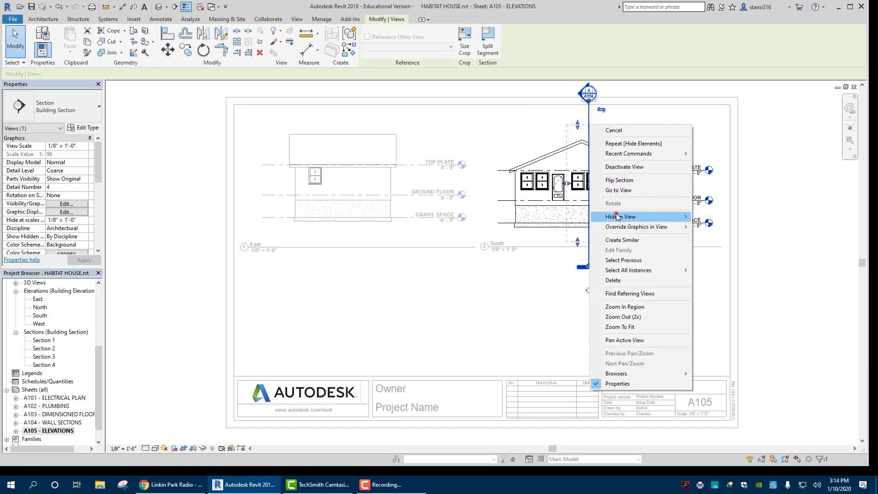
{"action": "mouse_move", "coordinate": [617, 215]}
{"action": "left_click", "coordinate": [717, 220]}
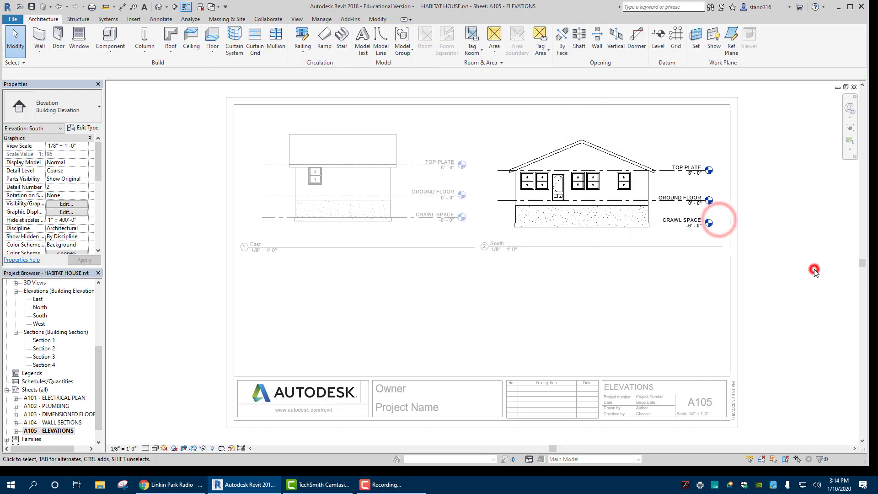
{"action": "left_click", "coordinate": [155, 242]}
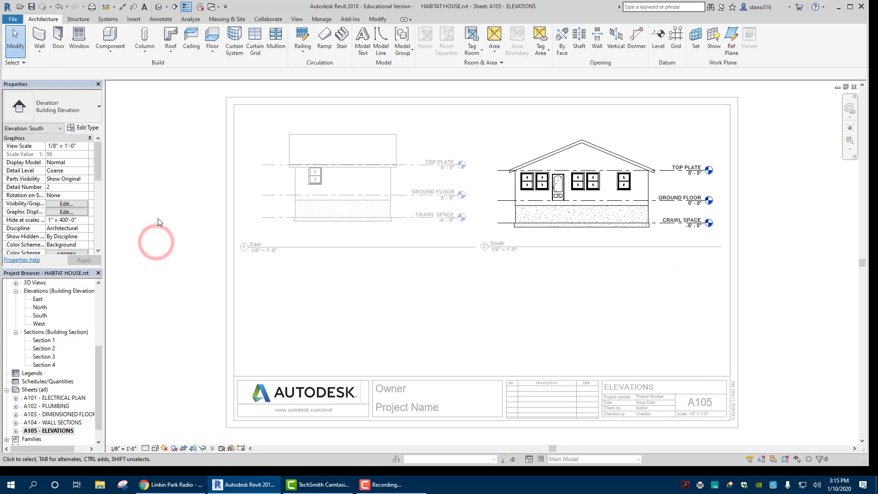
{"action": "left_click", "coordinate": [396, 257]}
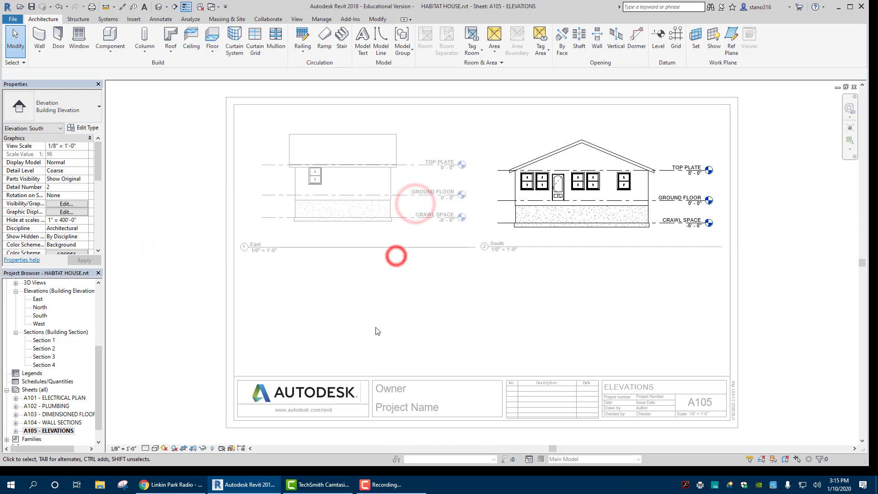
Step: Review the finished layouts of the A104 - WALL SECTIONS and A105 - ELEVATIONS sheets
{"action": "double_click", "coordinate": [39, 422]}
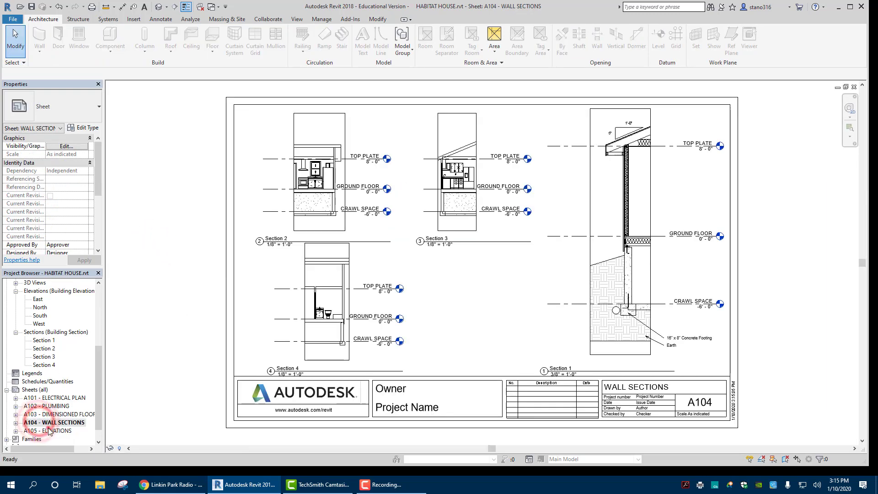
{"action": "double_click", "coordinate": [46, 431]}
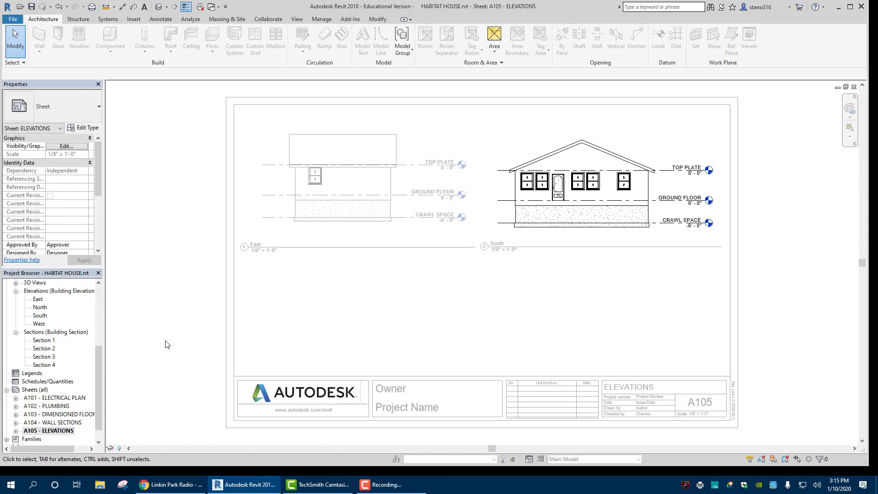
{"action": "double_click", "coordinate": [65, 423]}
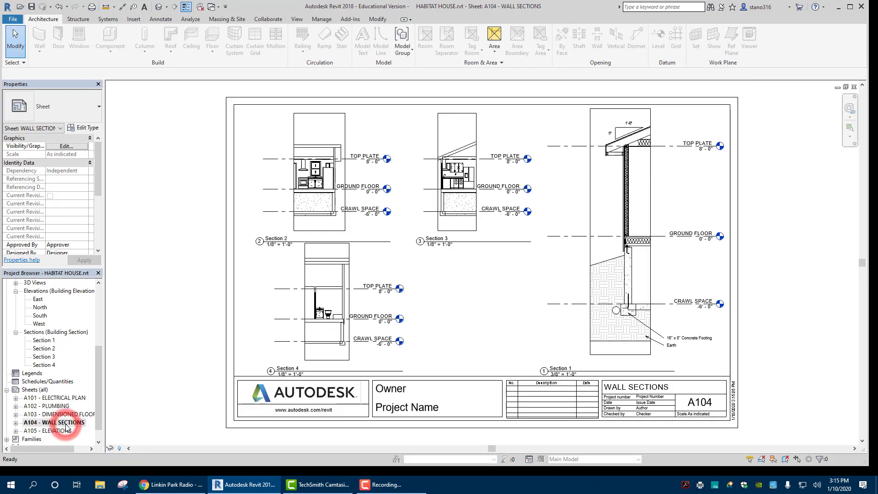
{"action": "double_click", "coordinate": [64, 431]}
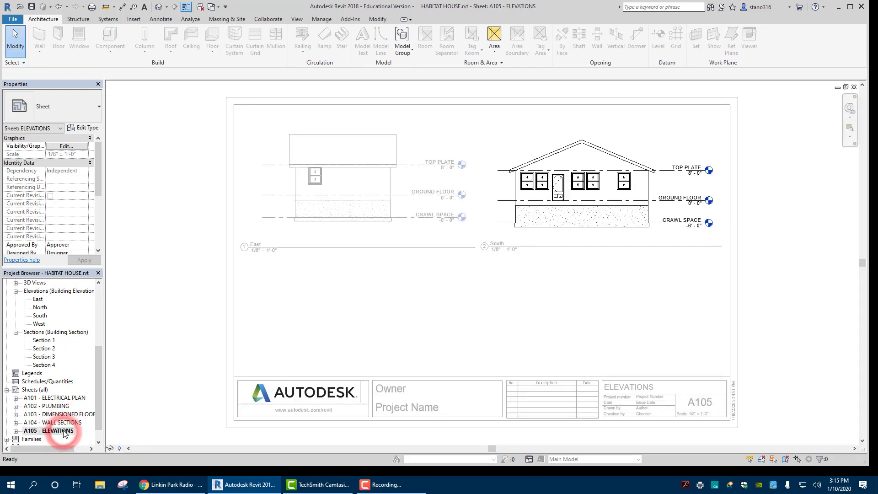